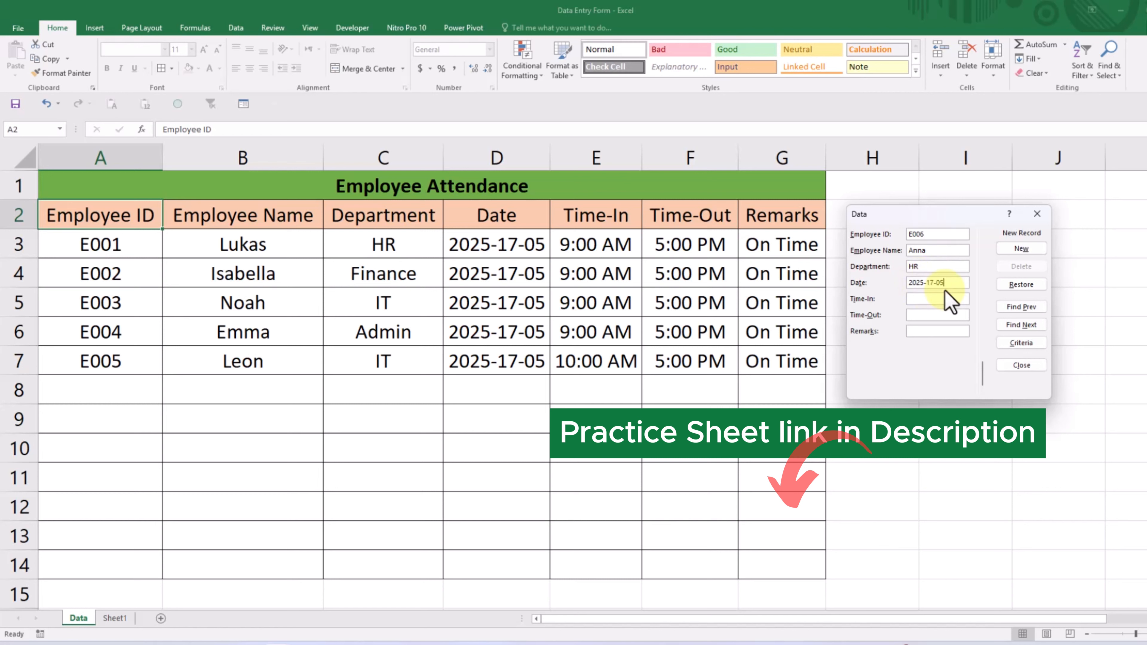
- Complete the new E006 record's date as 2025-17-05 and set Time-In to 09:00 AM and Time-Out to 05:00 PM
{"action": "type", "text": "5"}
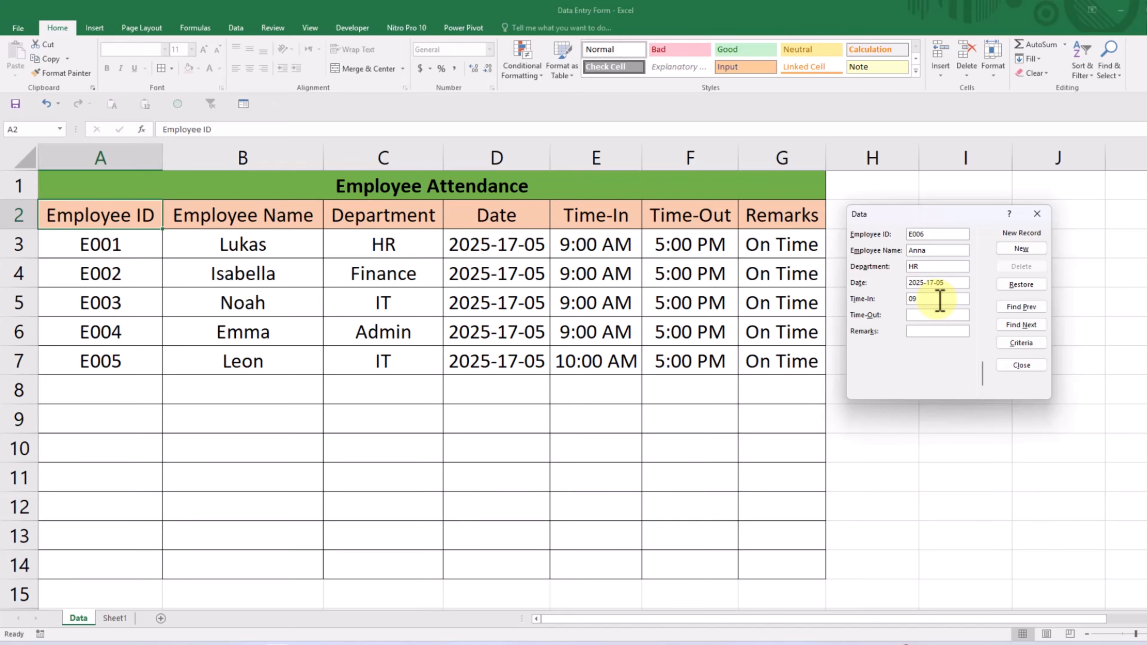
{"action": "left_click", "coordinate": [939, 300]}
{"action": "type", "text": "09:00 AM"}
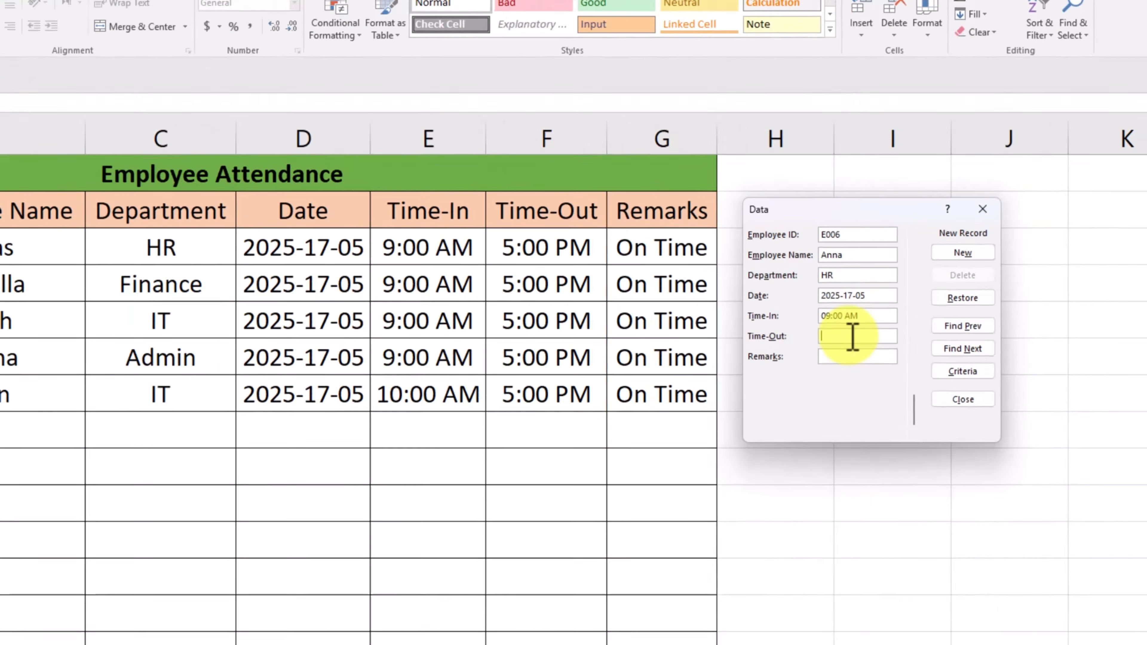
{"action": "left_click", "coordinate": [933, 315]}
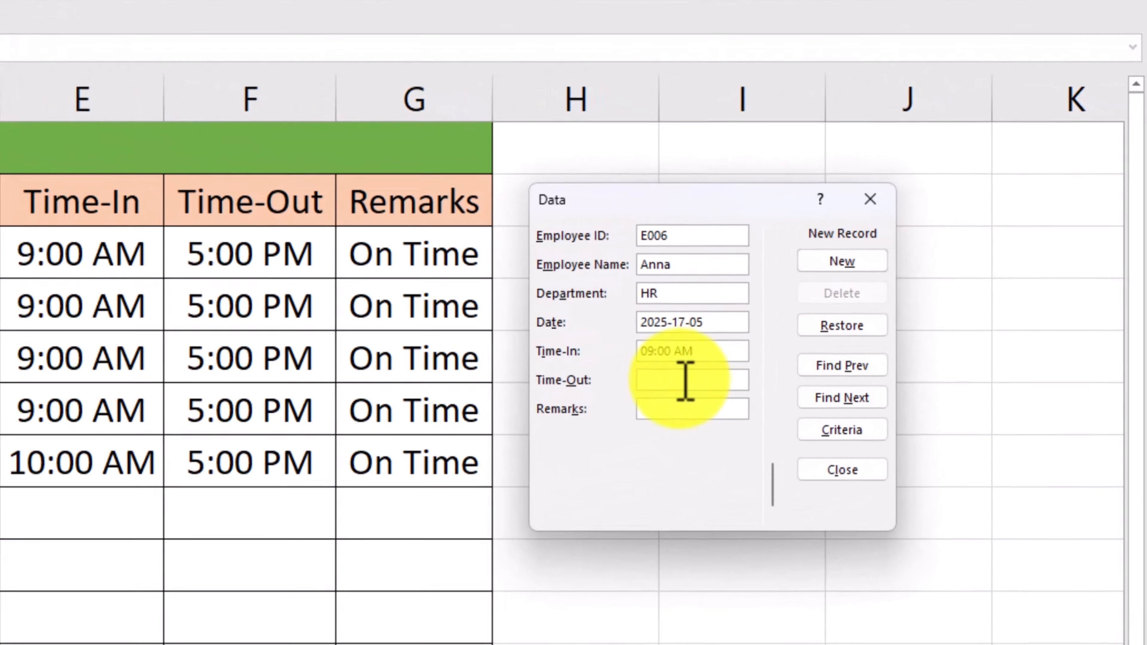
{"action": "type", "text": "05:00"}
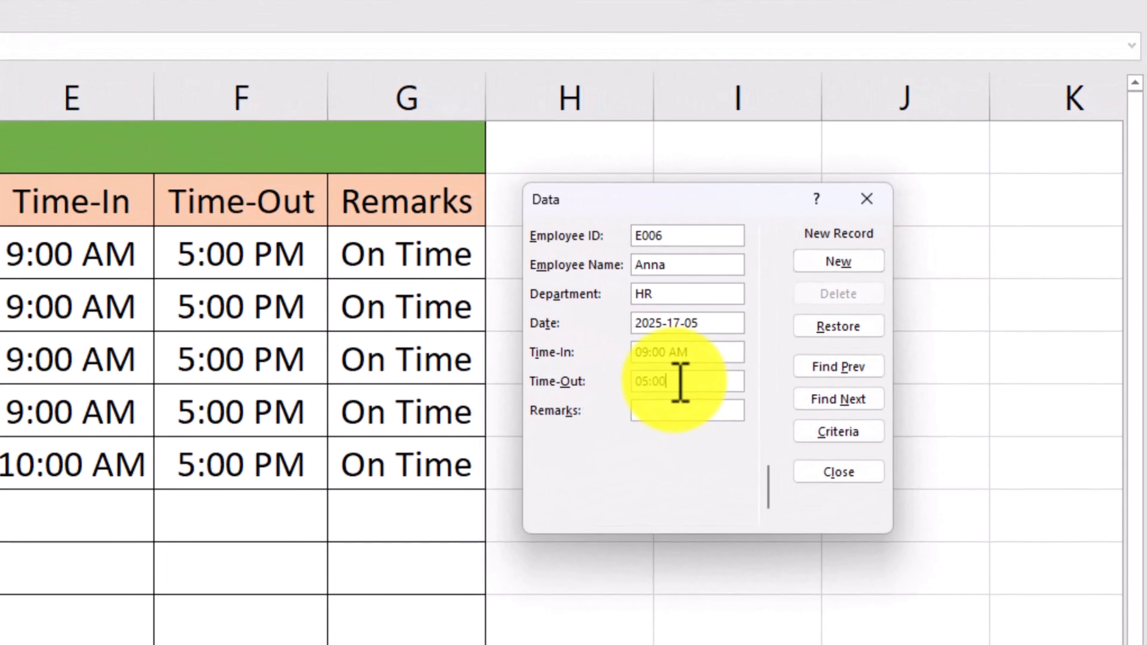
{"action": "type", "text": " PM"}
- Enter On-Time as the record's remark and add the record to the attendance table
{"action": "left_click", "coordinate": [667, 409]}
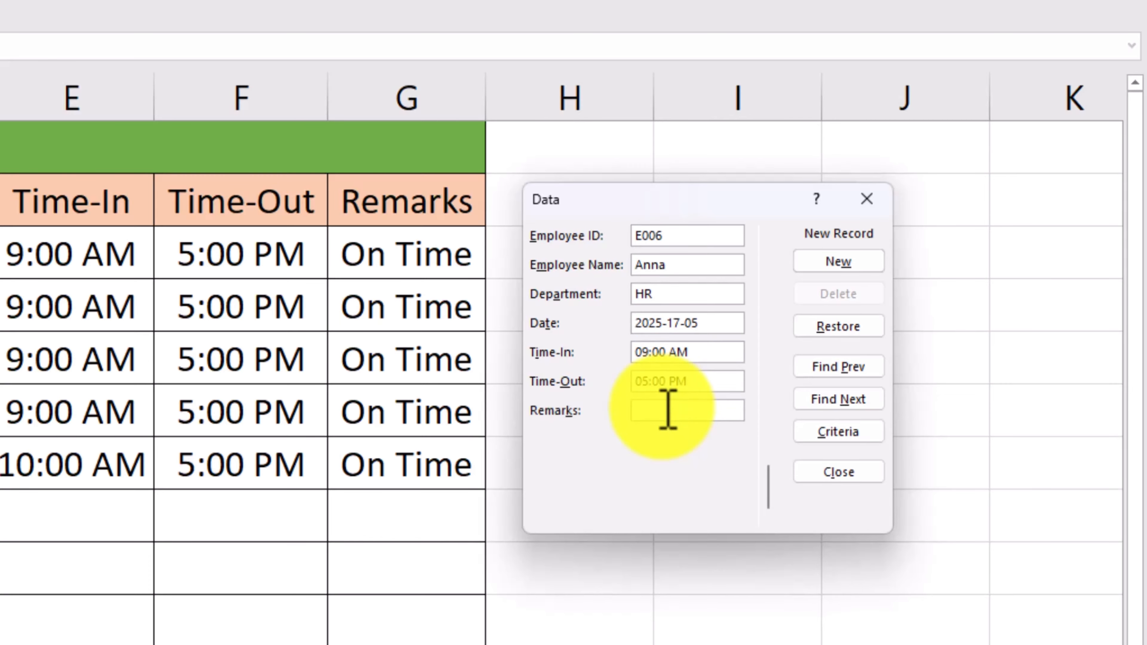
{"action": "type", "text": "On-ti"}
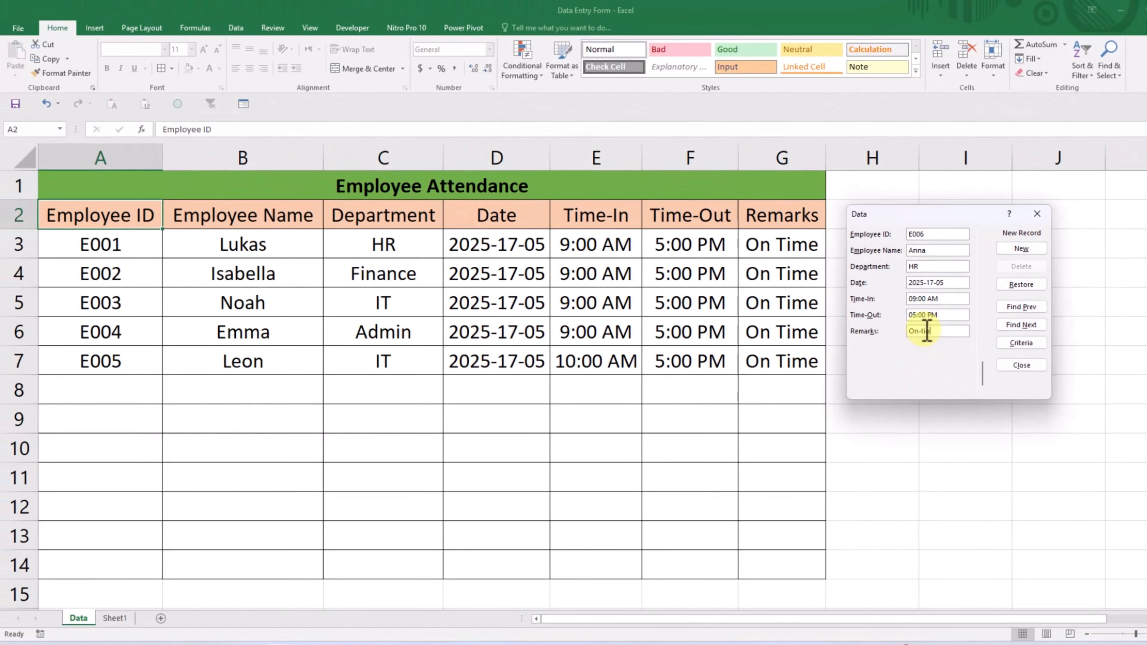
{"action": "key", "text": "BackSpace"}
{"action": "key", "text": "BackSpace"}
{"action": "type", "text": "T"}
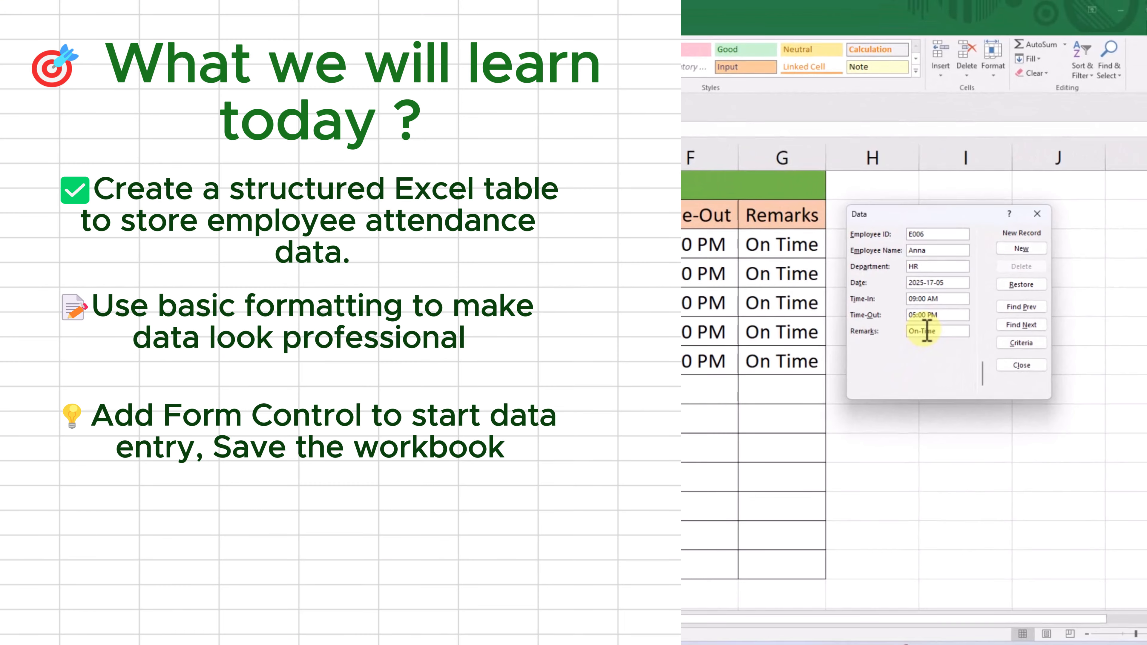
{"action": "type", "text": "ime"}
{"action": "left_click", "coordinate": [1017, 249]}
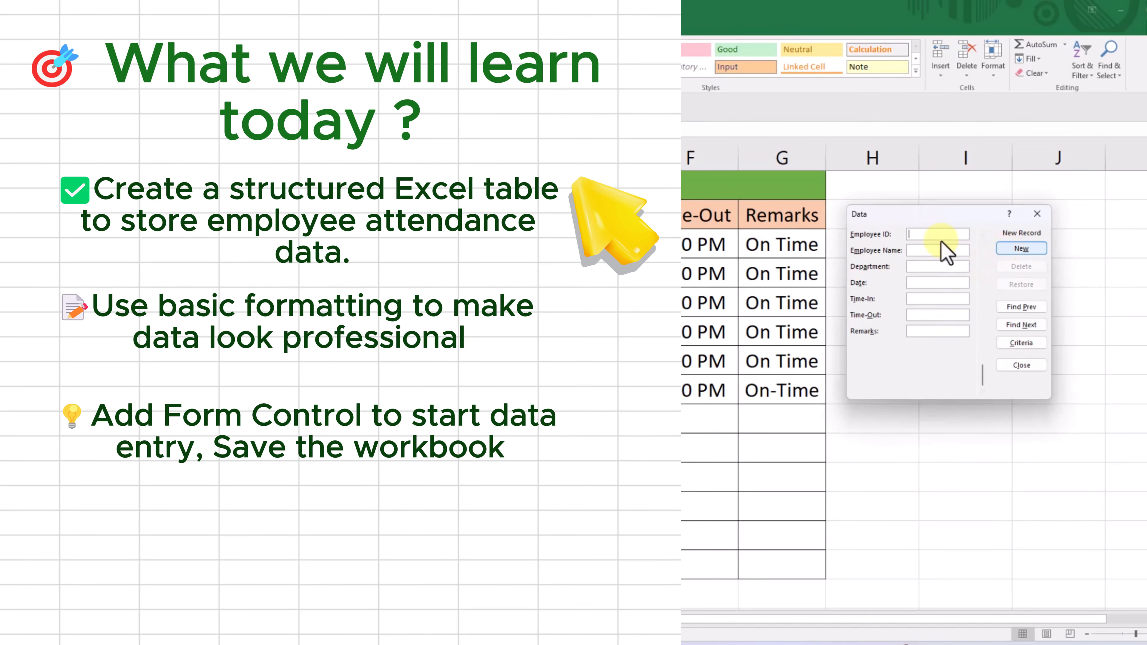
{"action": "left_click_drag", "start_coordinate": [932, 219], "coordinate": [687, 131]}
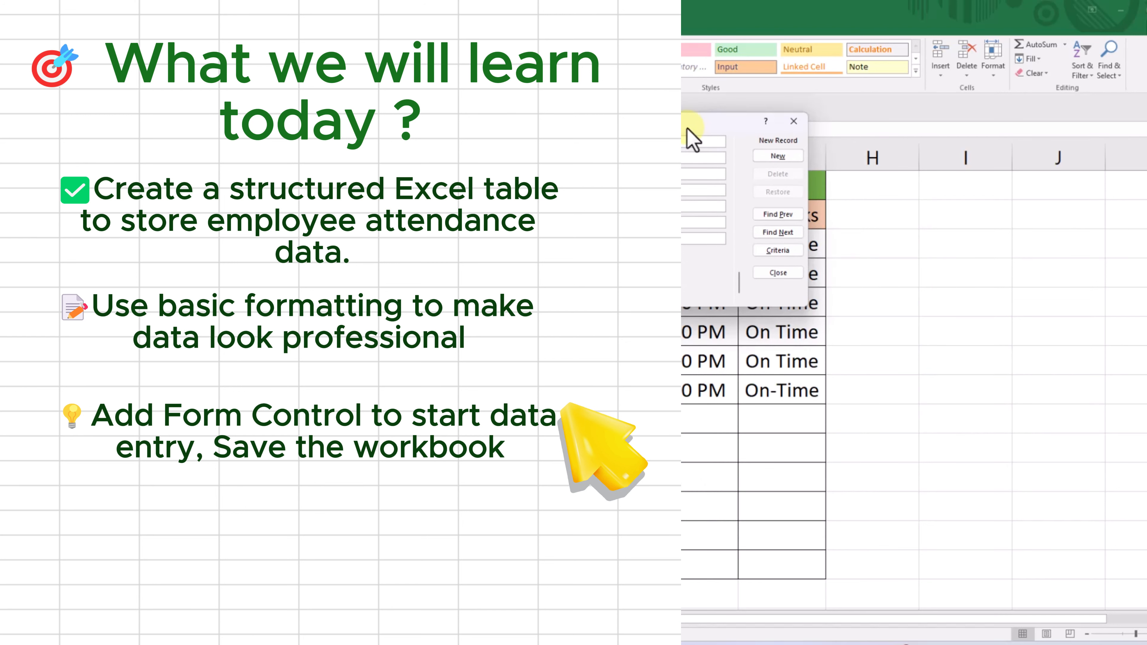
{"action": "mouse_move", "coordinate": [686, 129]}
{"action": "left_mouse_down"}
{"action": "mouse_move", "coordinate": [735, 128]}
{"action": "mouse_move", "coordinate": [702, 132]}
{"action": "left_mouse_up"}
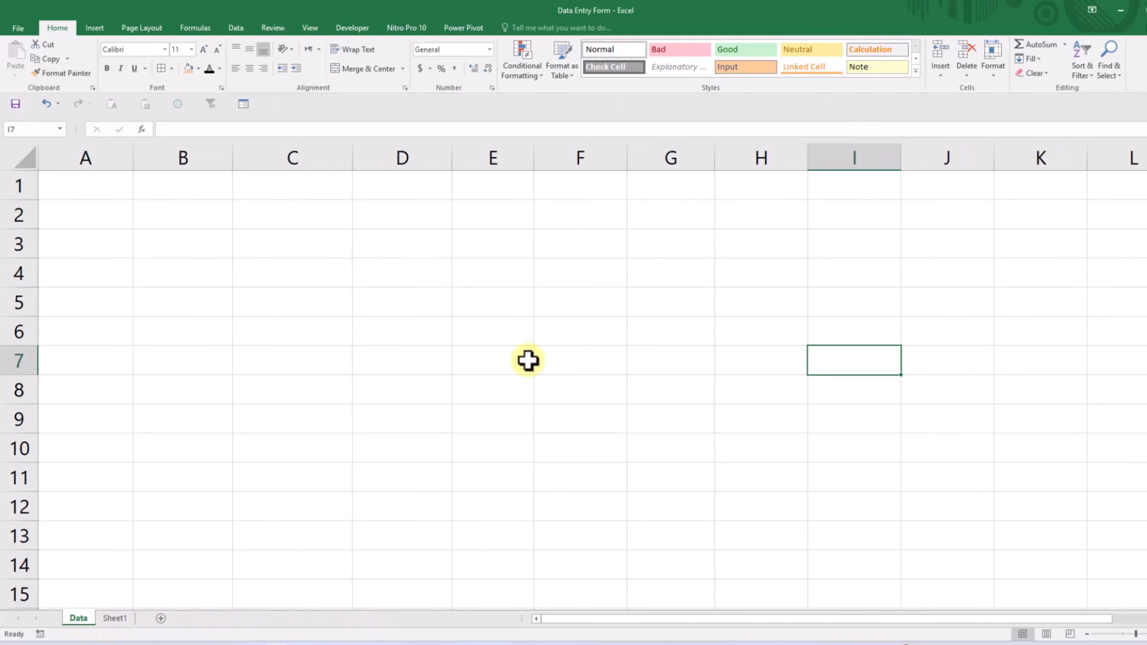
- Enter the headers Employee ID in A2 and Employee Name in B2 of the blank Data sheet
{"action": "left_click", "coordinate": [115, 223]}
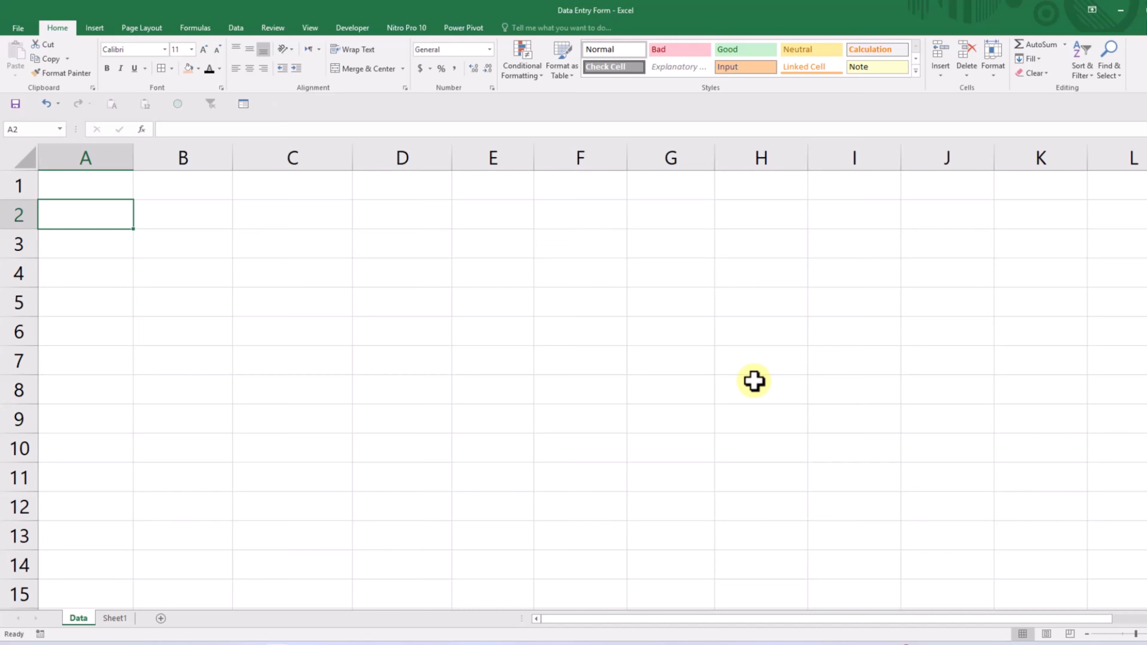
{"action": "type", "text": "Employe"}
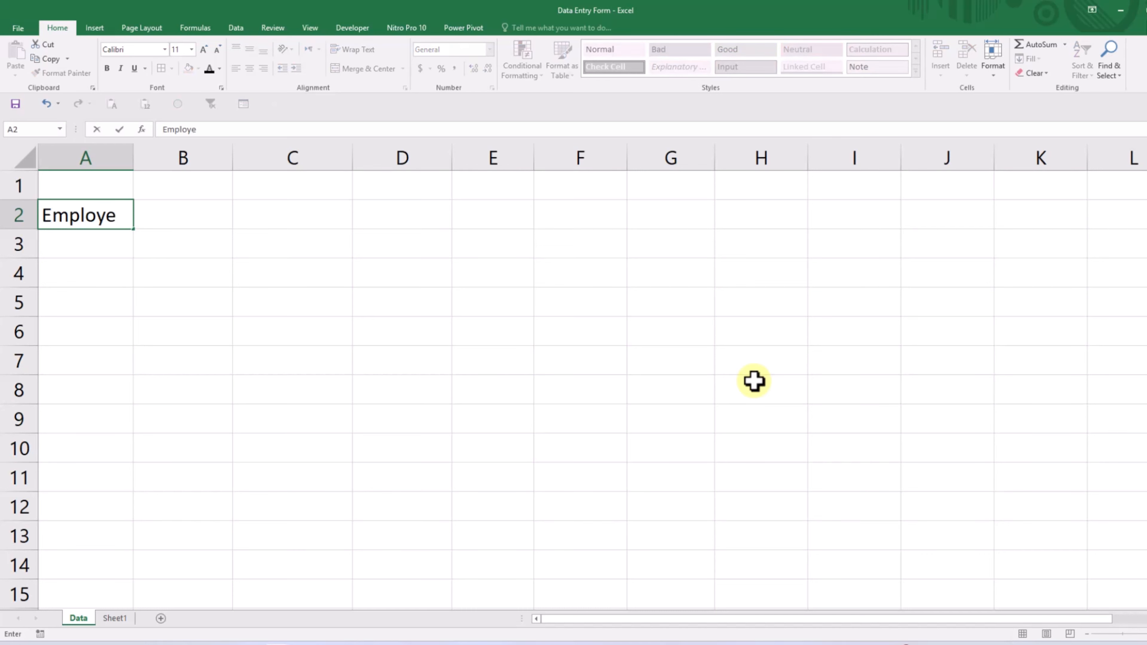
{"action": "type", "text": "e ID"}
{"action": "key", "text": "Return"}
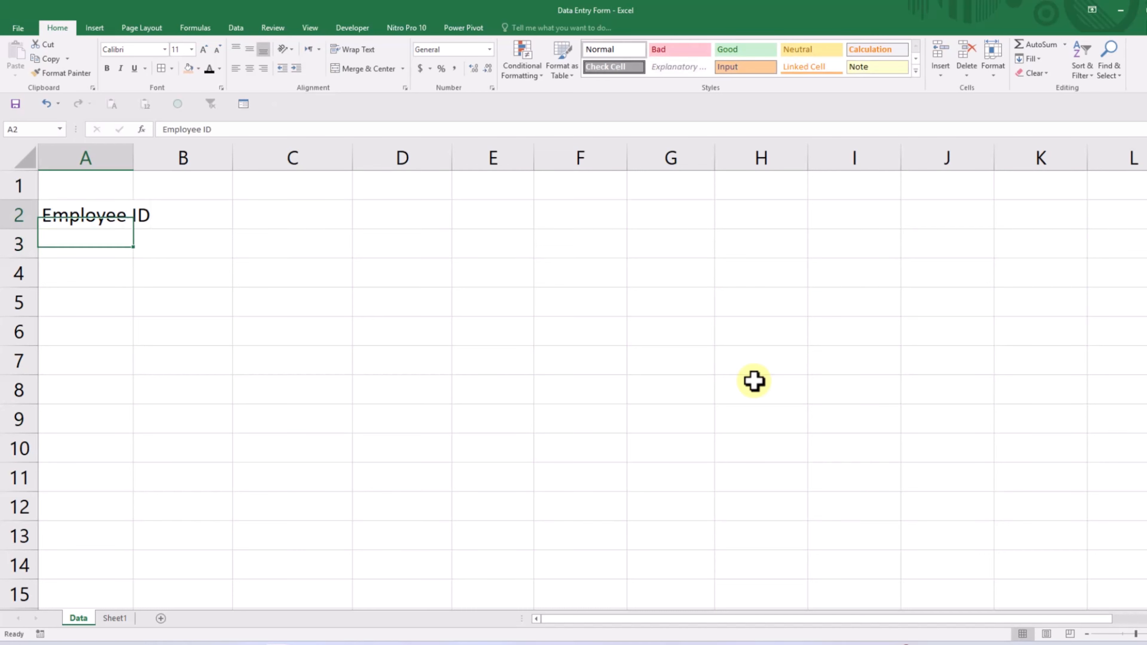
{"action": "key", "text": "Up"}
{"action": "key", "text": "Right"}
{"action": "type", "text": "Employee "}
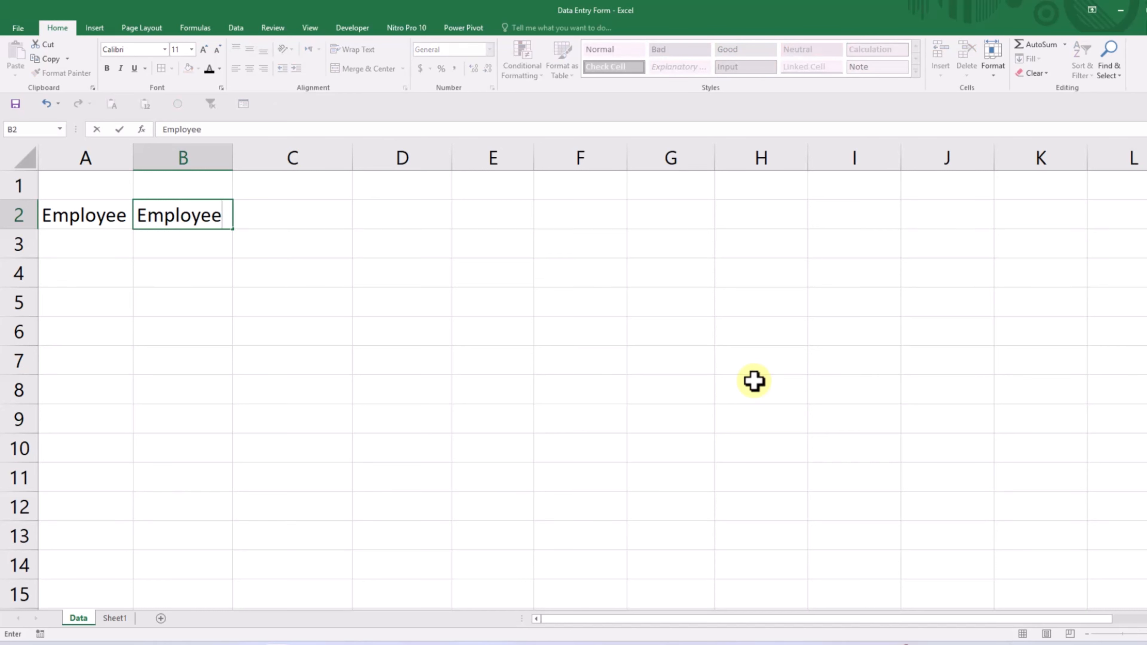
{"action": "type", "text": "Name"}
{"action": "key", "text": "Return"}
- Enter the headers Department in C2 and Date in D2
{"action": "key", "text": "Up"}
{"action": "key", "text": "Right"}
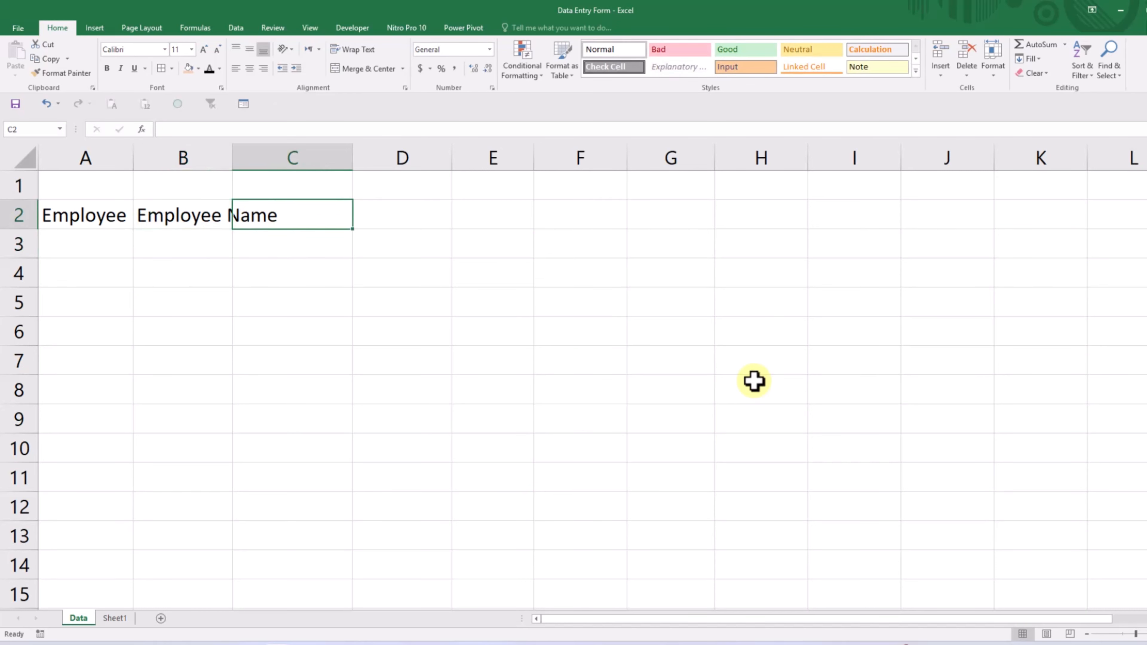
{"action": "type", "text": "Department"}
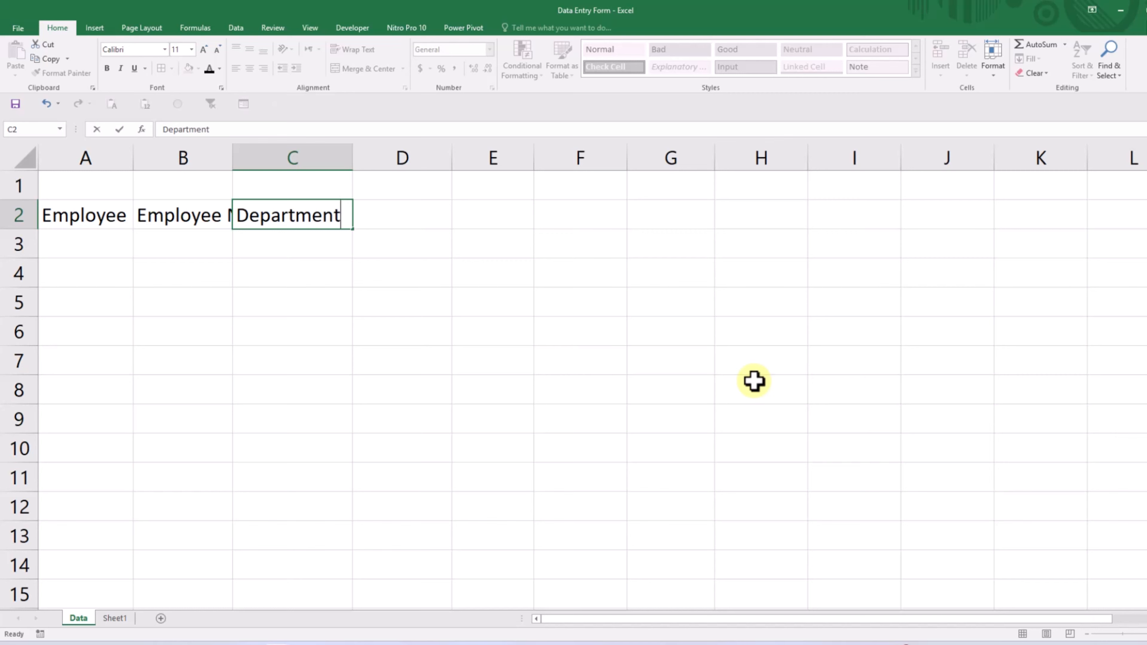
{"action": "key", "text": "Return"}
{"action": "key", "text": "Right"}
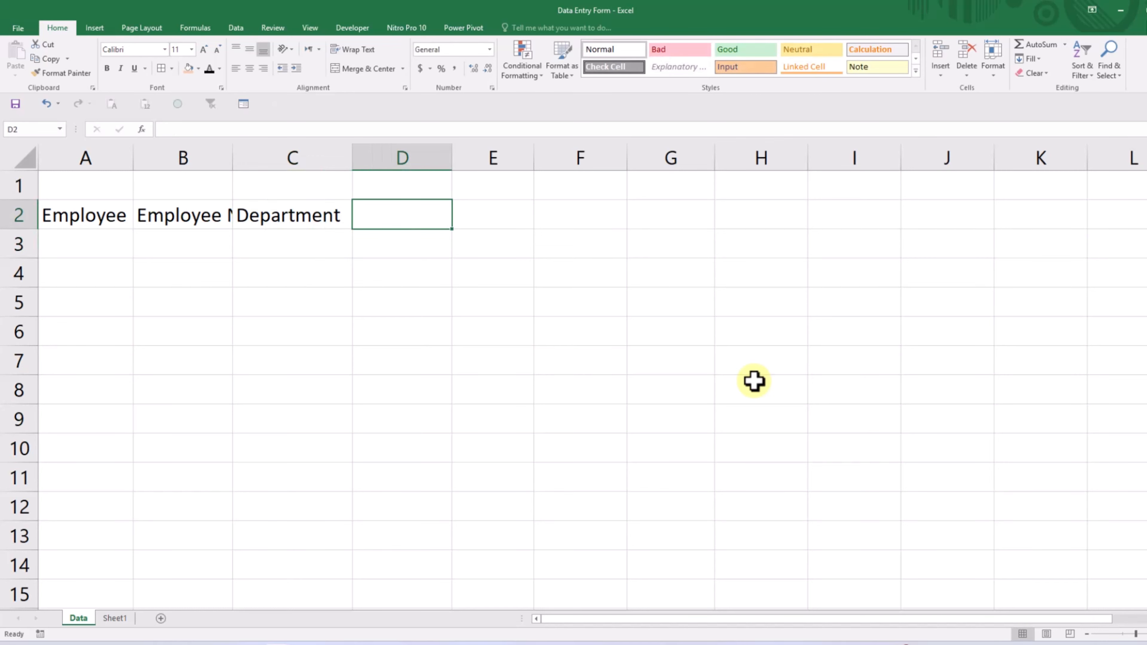
{"action": "type", "text": "Date"}
{"action": "key", "text": "Return"}
- Enter the headers Time-In in E2 and Time-Out in F2
{"action": "key", "text": "Up"}
{"action": "key", "text": "Right"}
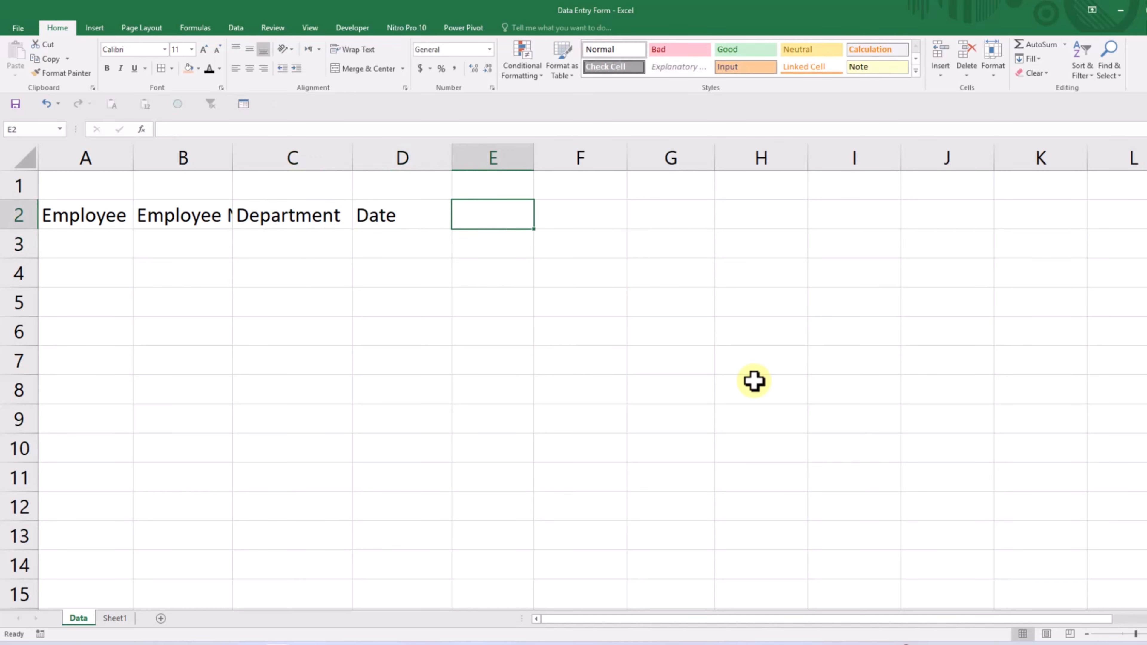
{"action": "type", "text": "Time-I"}
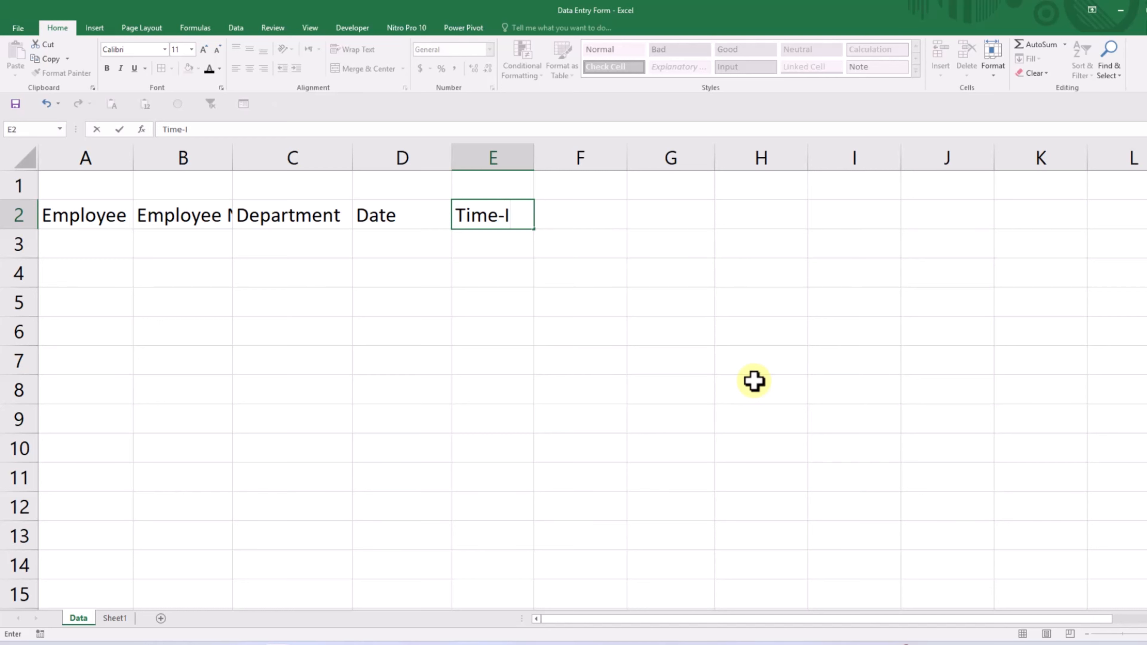
{"action": "type", "text": "n"}
{"action": "key", "text": "Return"}
{"action": "key", "text": "Up"}
{"action": "key", "text": "Right"}
{"action": "type", "text": "Time"}
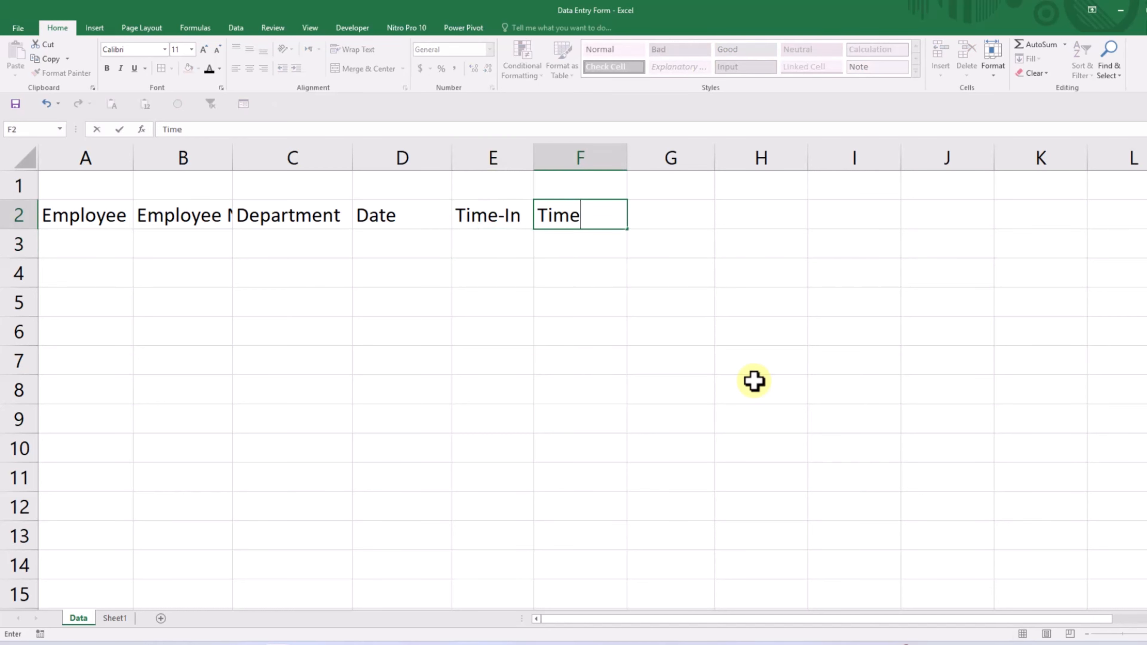
{"action": "type", "text": "-Out"}
{"action": "key", "text": "Return"}
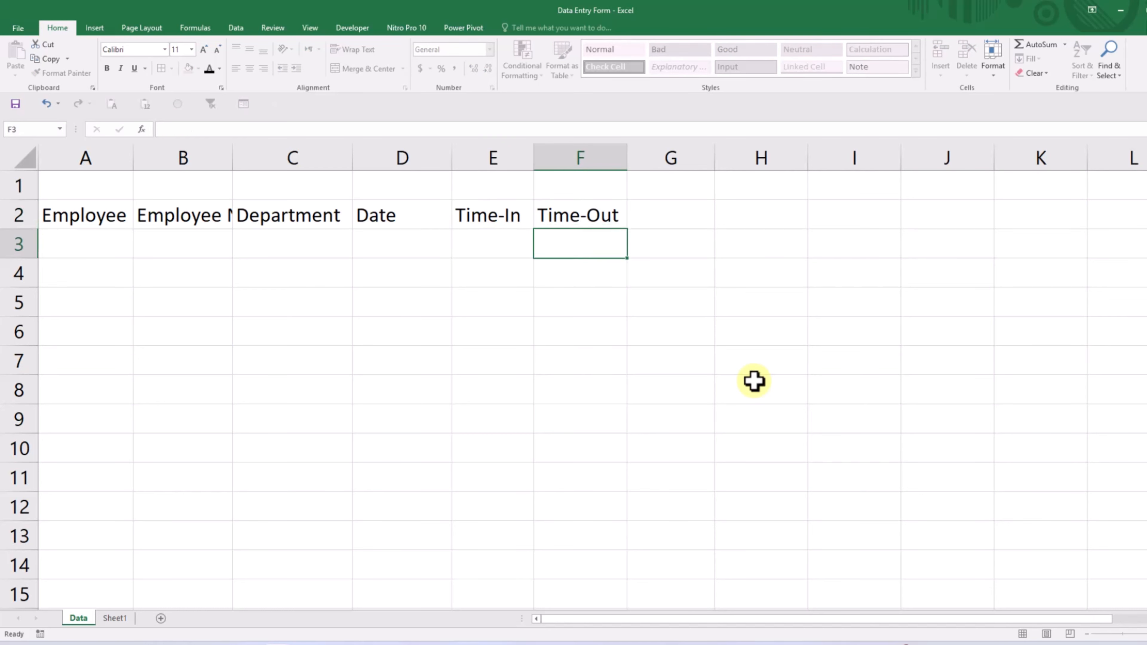
- Enter the last column header, Remarks, in cell G2
{"action": "key", "text": "Up"}
{"action": "key", "text": "Right"}
{"action": "type", "text": "Remarks"}
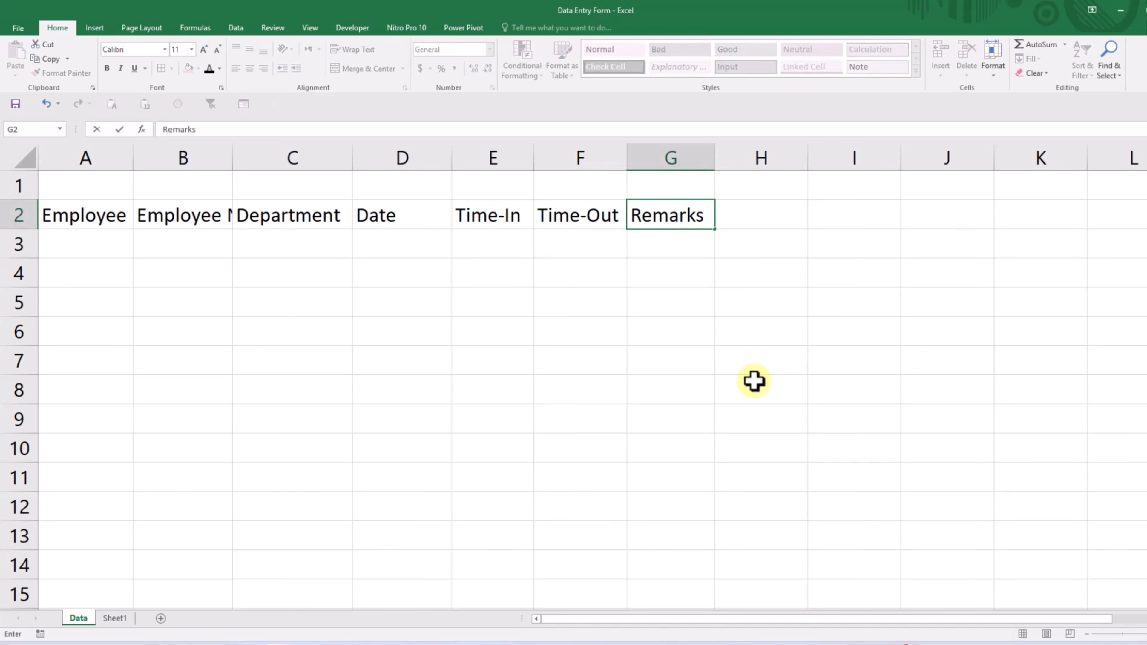
{"action": "key", "text": "Return"}
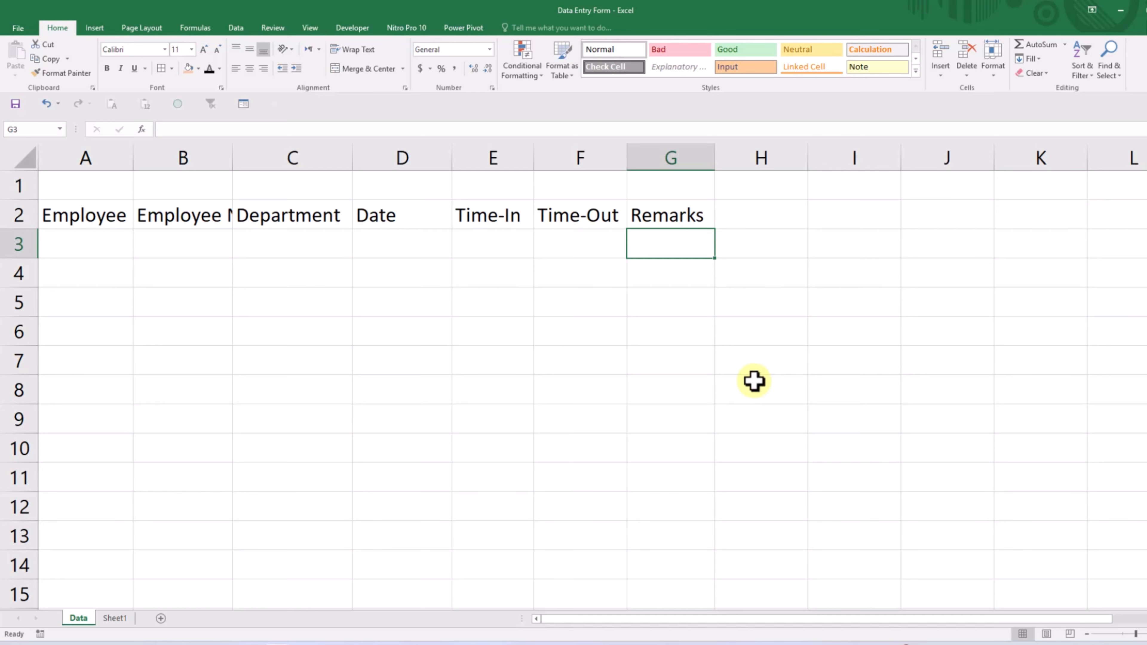
- AutoFit the widths of columns A through G to their header text
{"action": "left_click", "coordinate": [68, 154]}
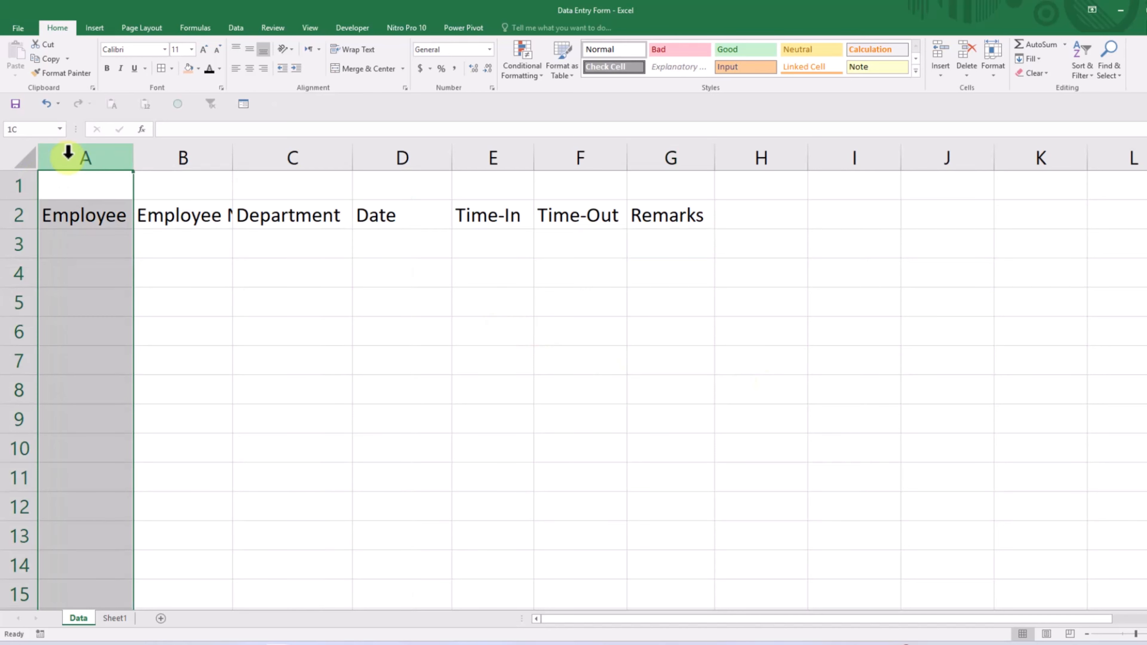
{"action": "left_click_drag", "start_coordinate": [67, 153], "coordinate": [673, 159]}
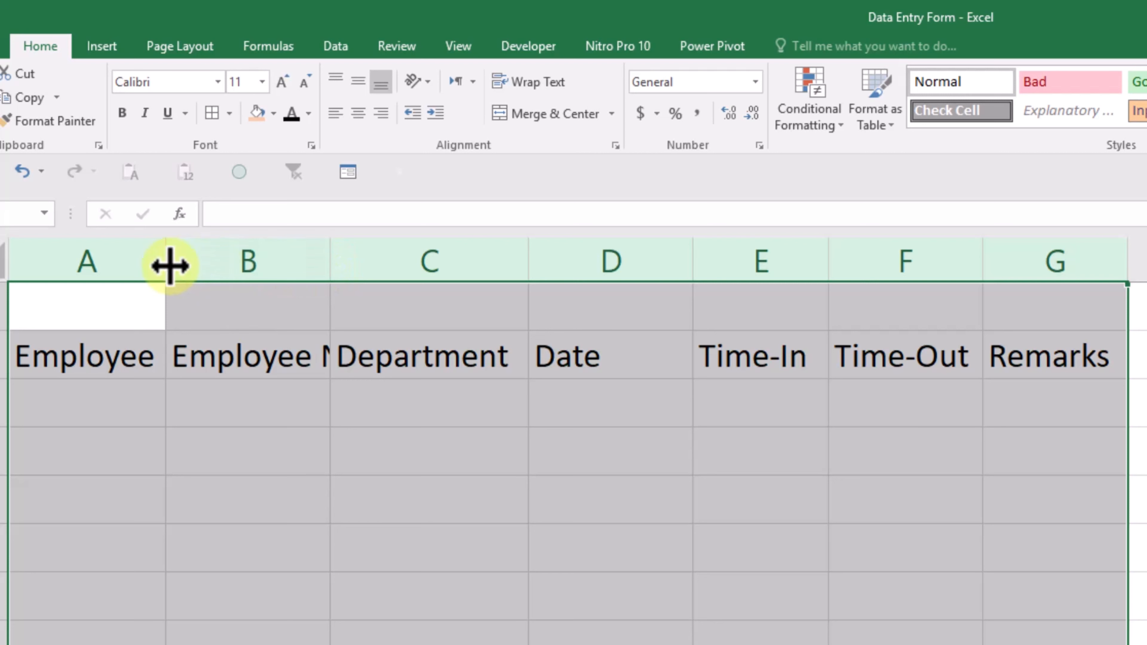
{"action": "double_click", "coordinate": [524, 261]}
{"action": "left_click", "coordinate": [1145, 451]}
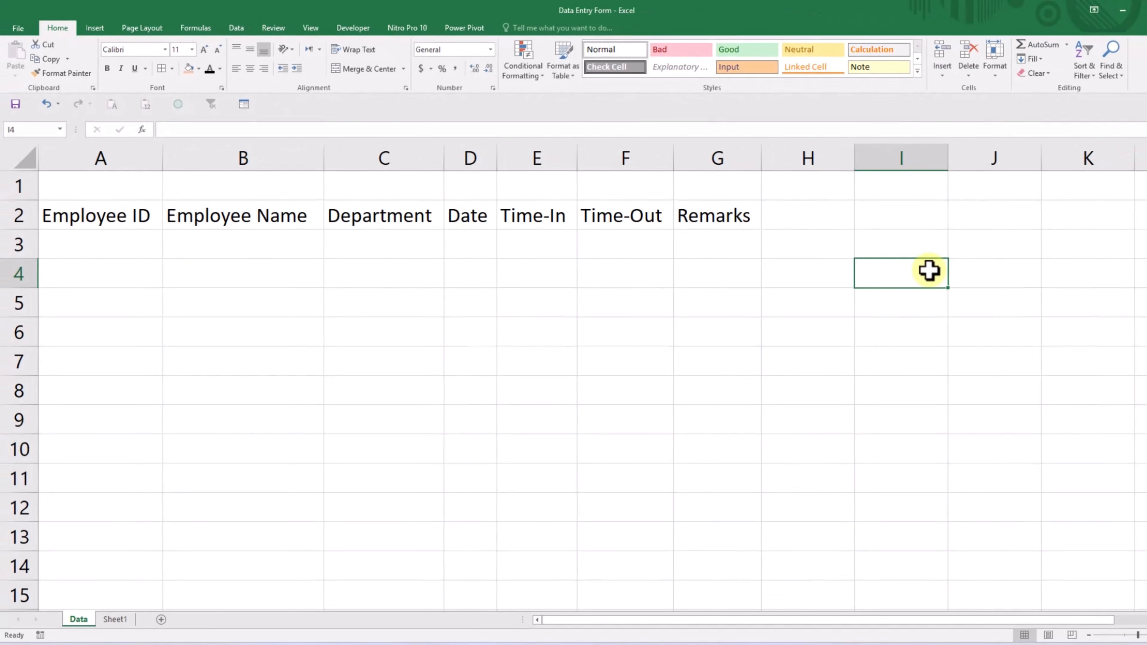
- Enter the table title Employee Attendance in cell B1 above the headers
{"action": "left_click", "coordinate": [221, 193]}
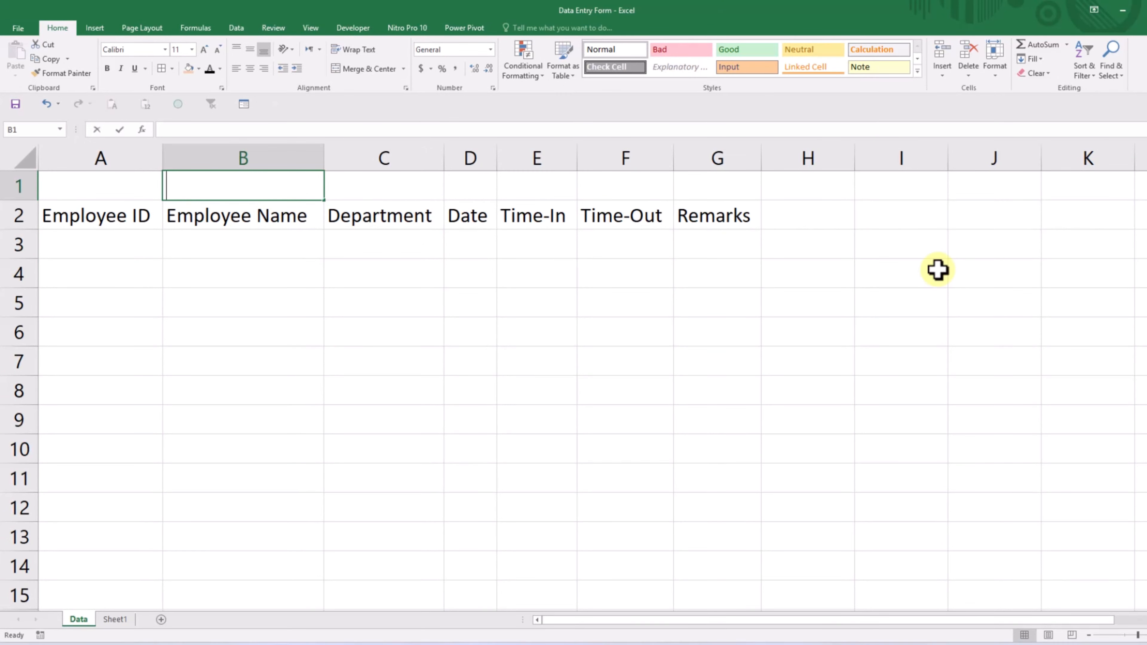
{"action": "type", "text": "Employee "}
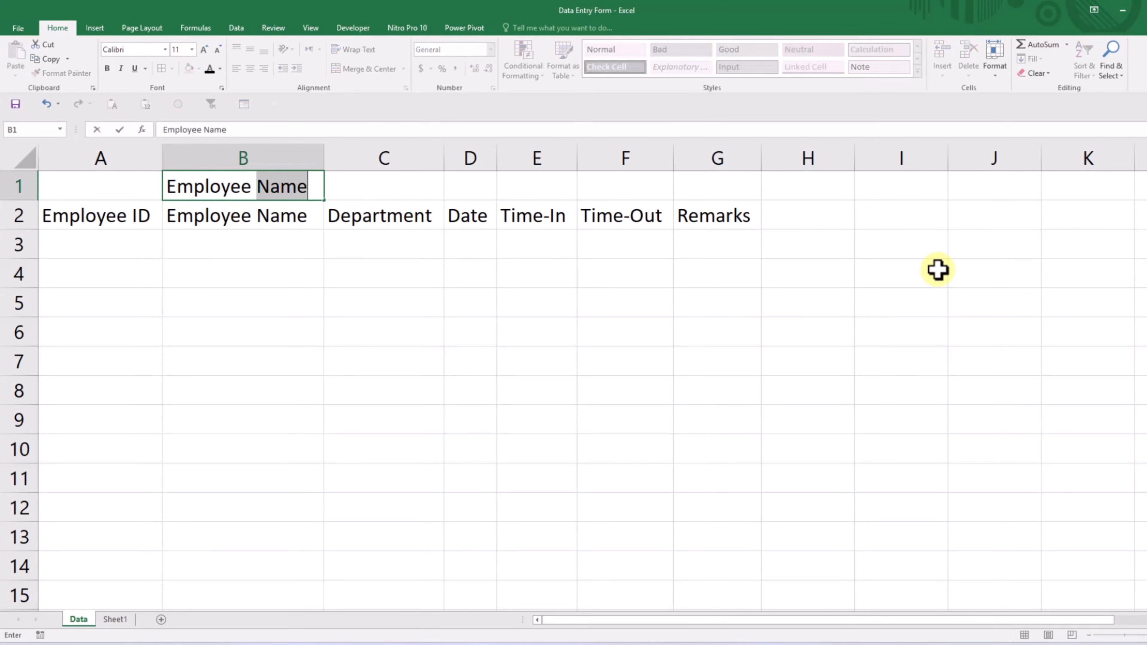
{"action": "type", "text": "Attendance"}
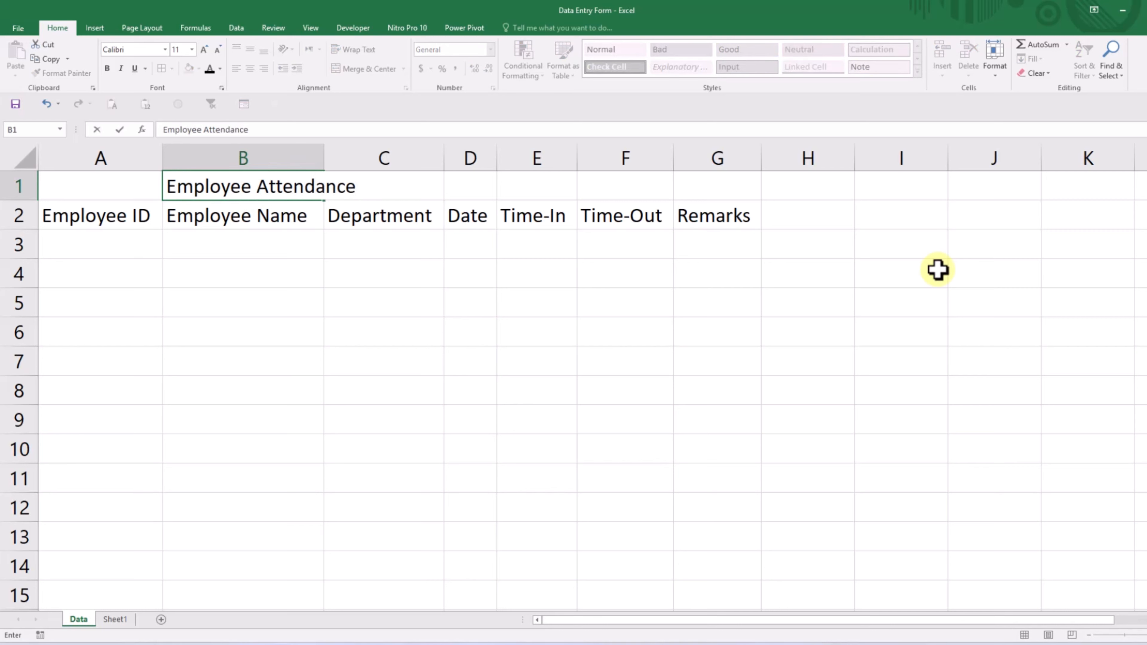
{"action": "key", "text": "Return"}
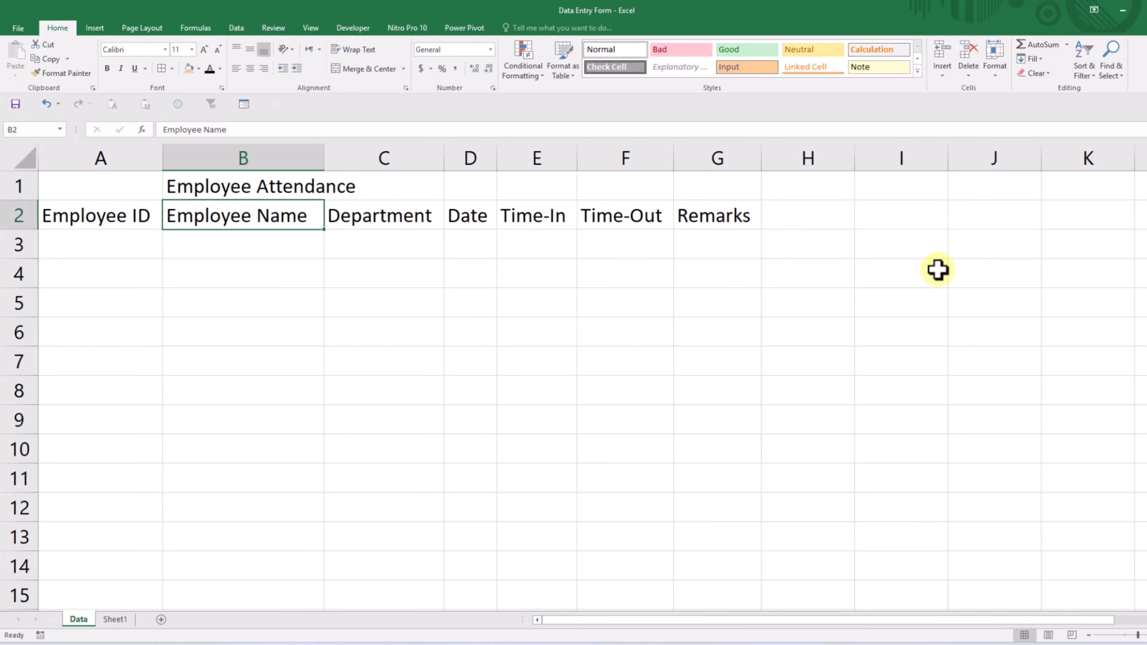
- Merge and center the title across A1:G1
{"action": "left_click_drag", "start_coordinate": [116, 185], "coordinate": [714, 184]}
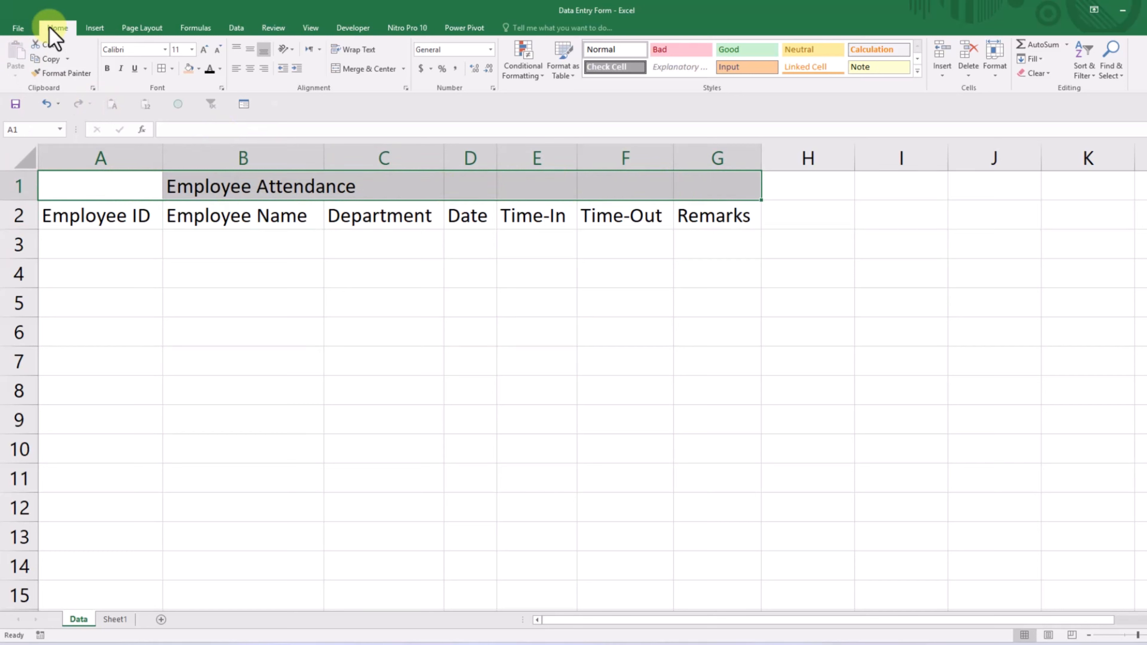
{"action": "left_click", "coordinate": [377, 70]}
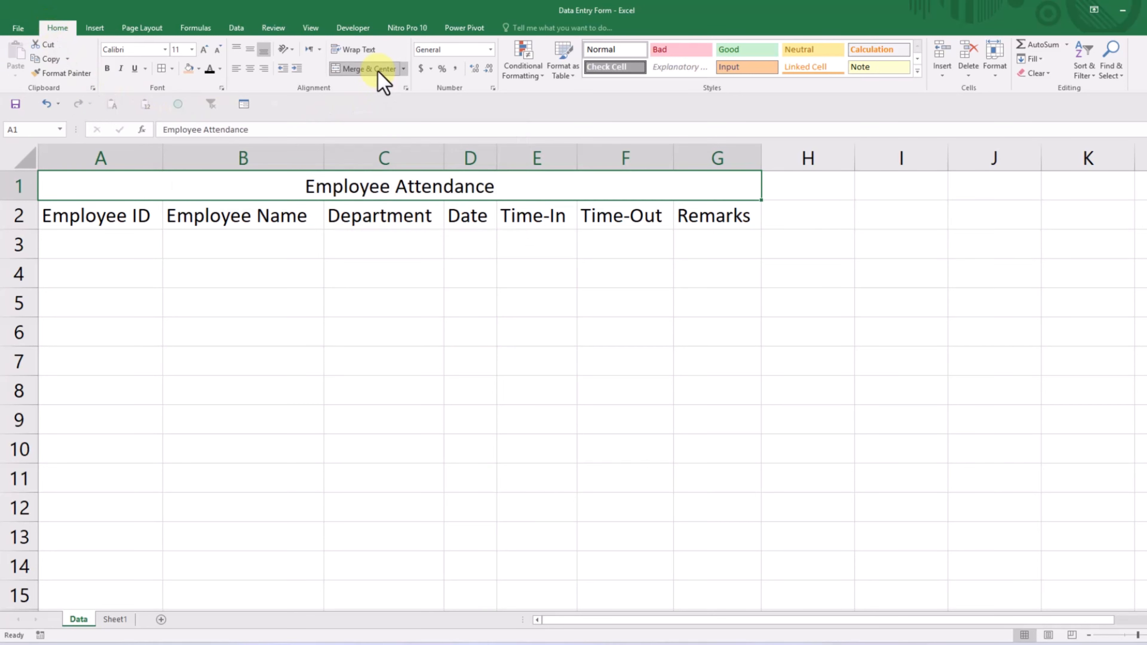
{"action": "left_click", "coordinate": [983, 269]}
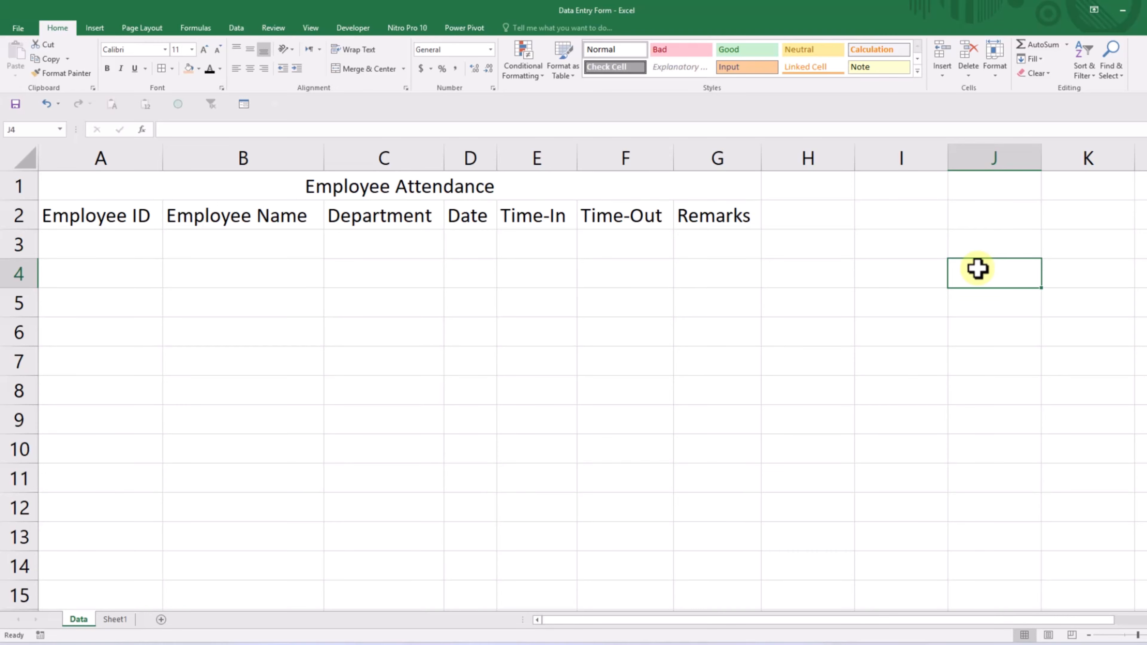
- Fill the merged Employee Attendance title cell with the green theme color
{"action": "left_click", "coordinate": [660, 187]}
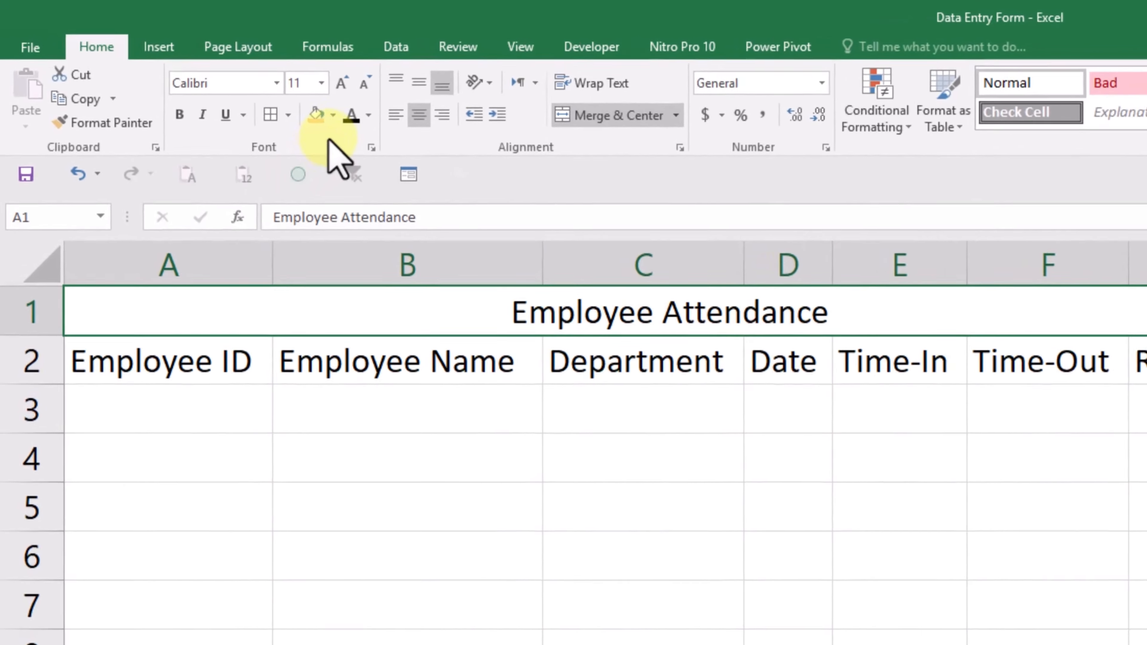
{"action": "left_click", "coordinate": [230, 80]}
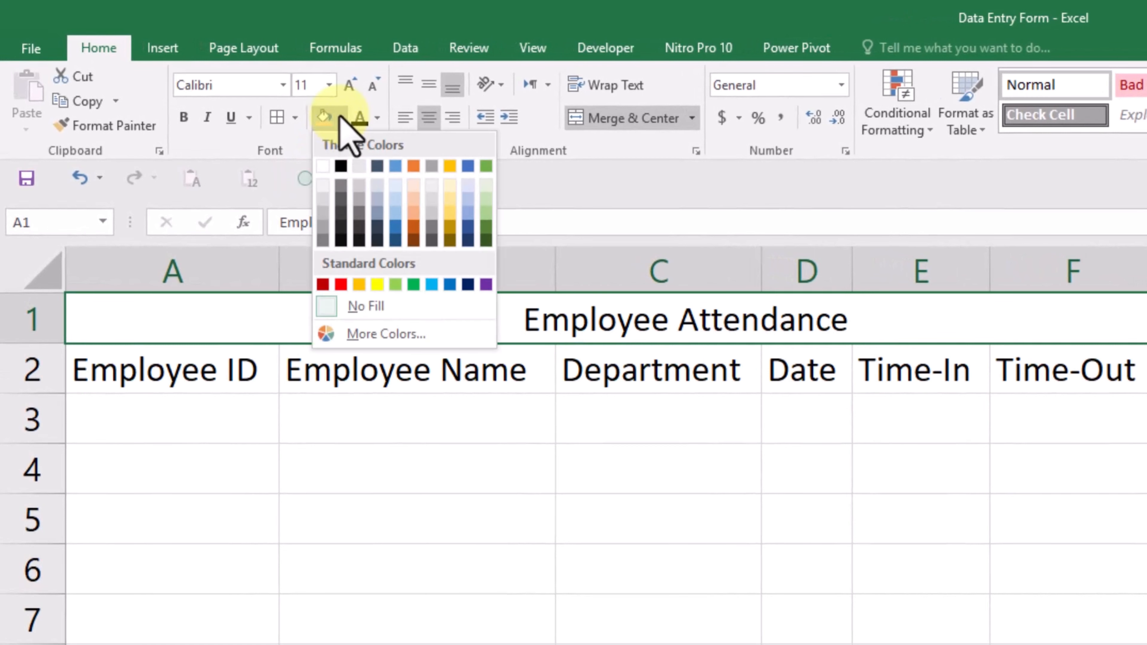
{"action": "left_click", "coordinate": [485, 166]}
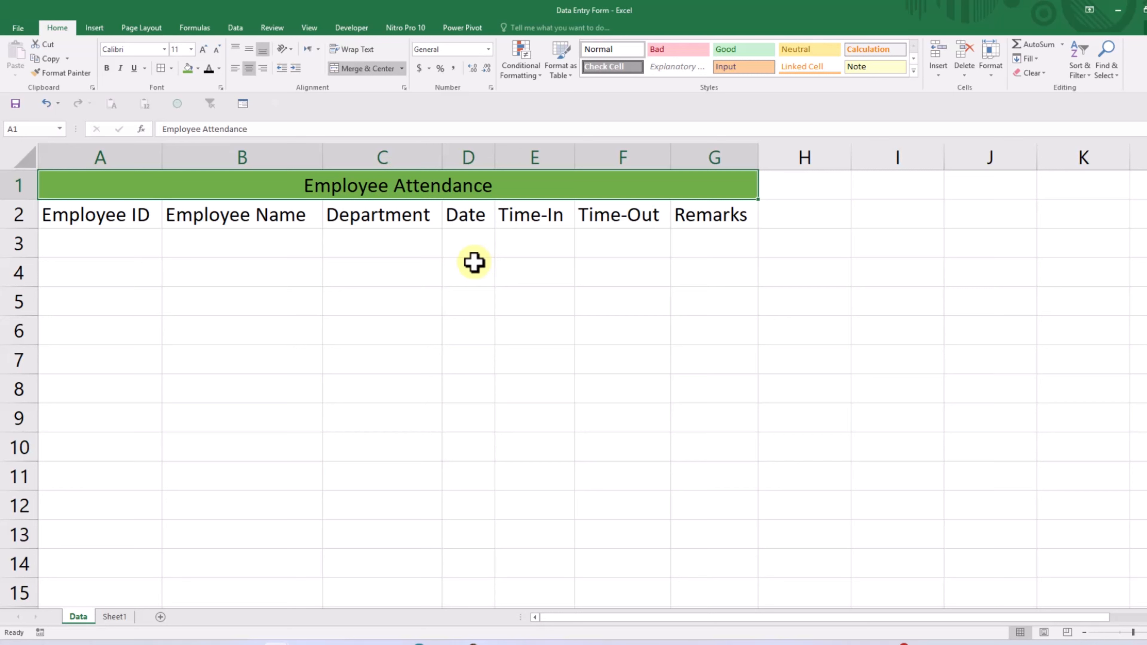
- Make the merged Employee Attendance title bold
{"action": "left_click", "coordinate": [106, 76]}
{"action": "left_click", "coordinate": [614, 284]}
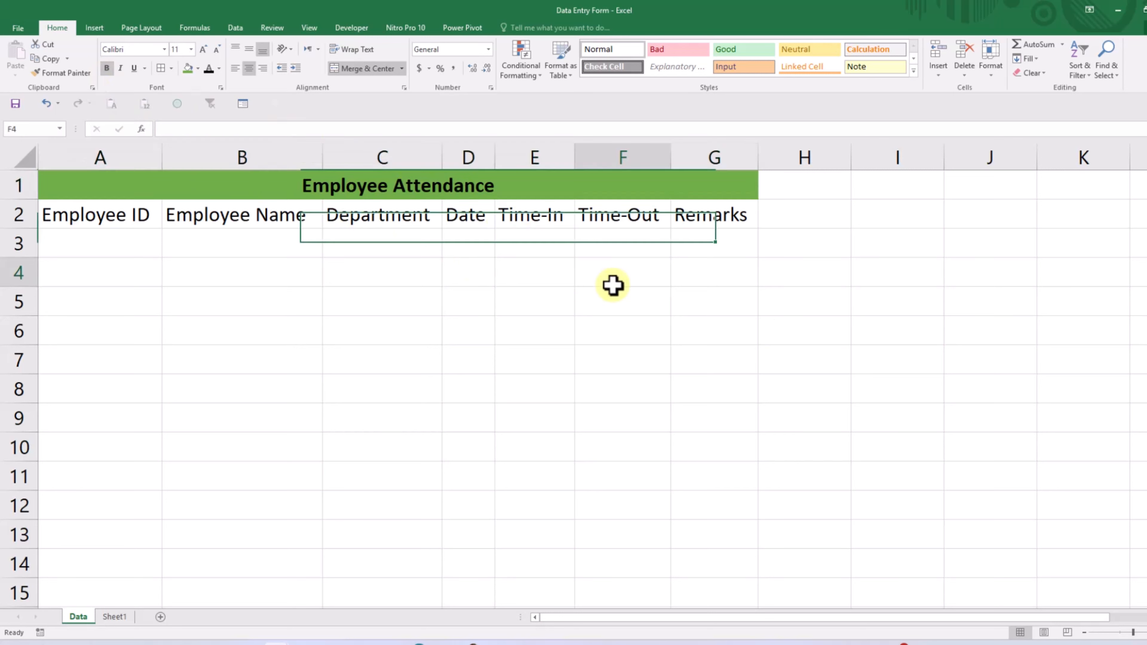
- Fill the header cells A2:G2 with a light orange theme color
{"action": "left_click", "coordinate": [82, 213]}
{"action": "left_click_drag", "start_coordinate": [82, 212], "coordinate": [681, 216]}
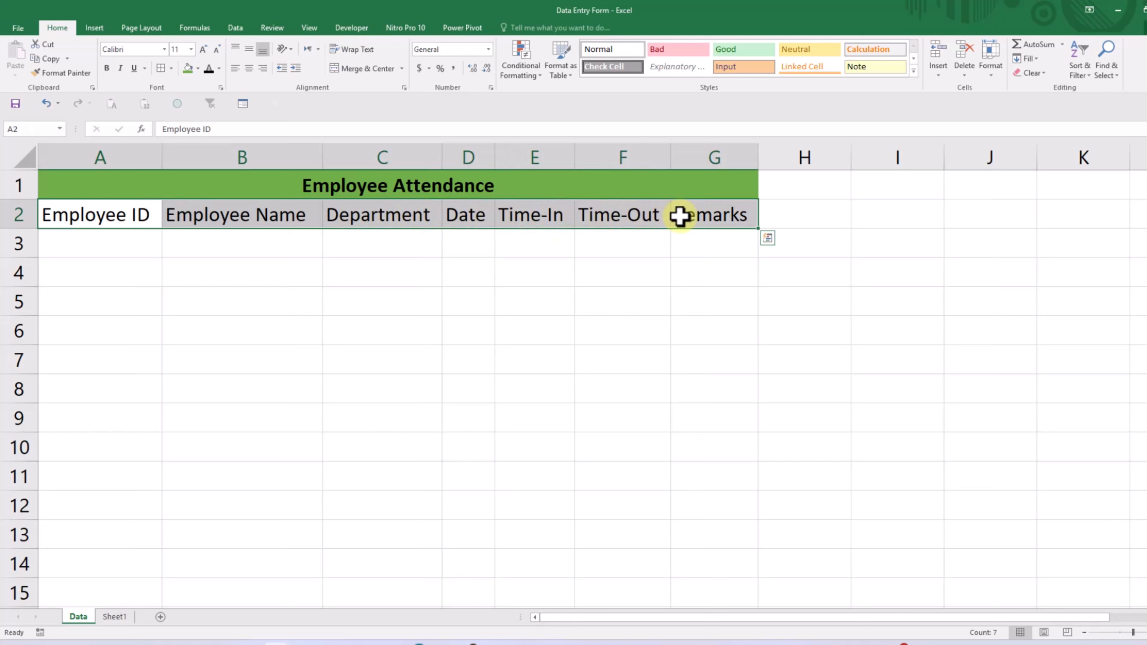
{"action": "left_click", "coordinate": [197, 68]}
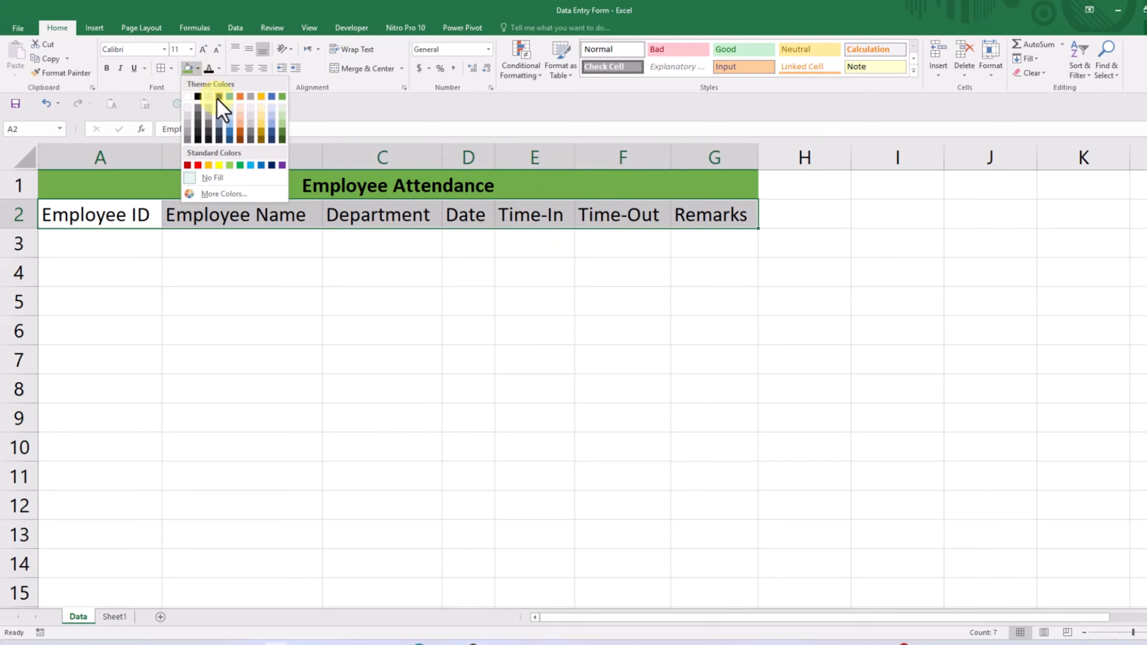
{"action": "left_click", "coordinate": [240, 119]}
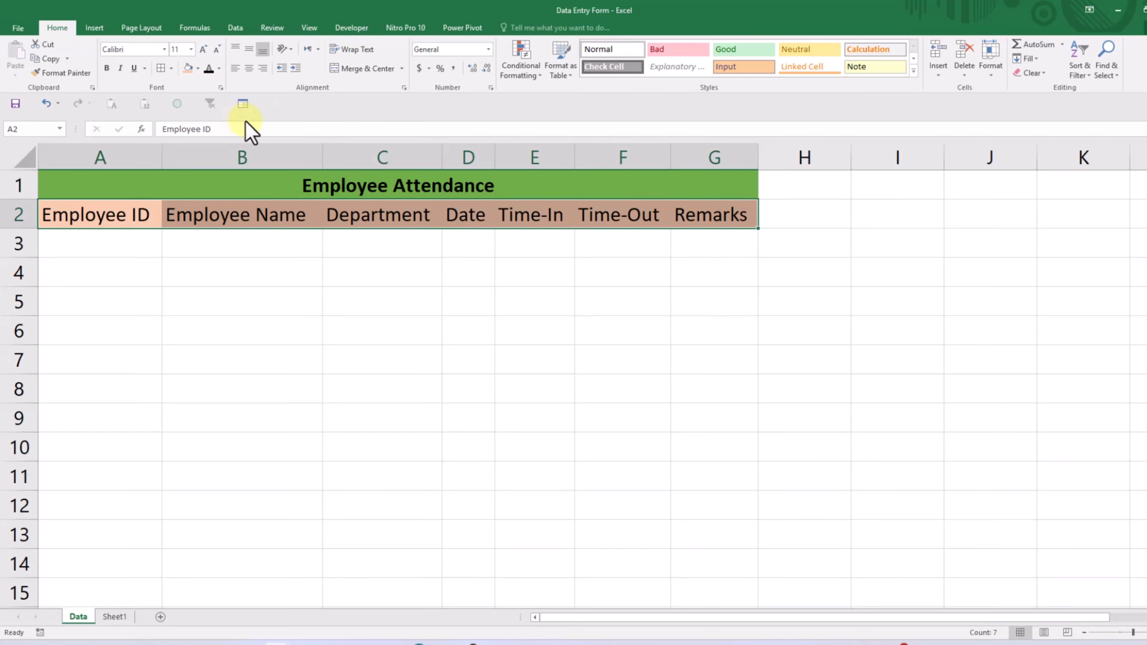
{"action": "left_click", "coordinate": [924, 332]}
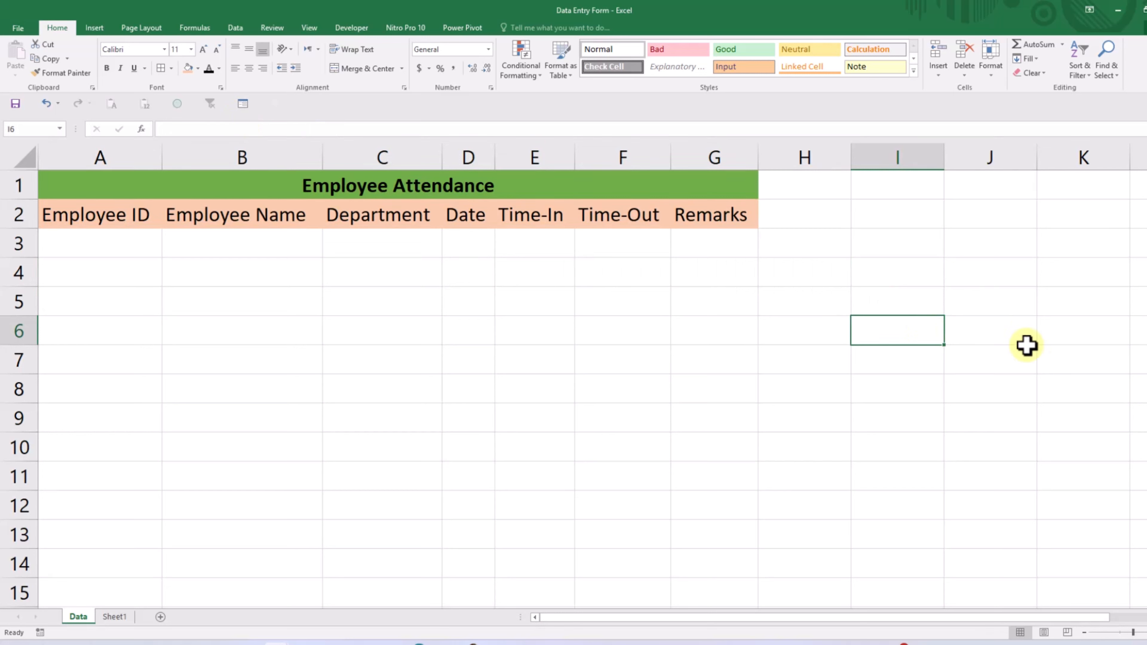
{"action": "left_click", "coordinate": [1071, 357]}
- Apply All Borders to the table range A1:G14
{"action": "left_click", "coordinate": [222, 187]}
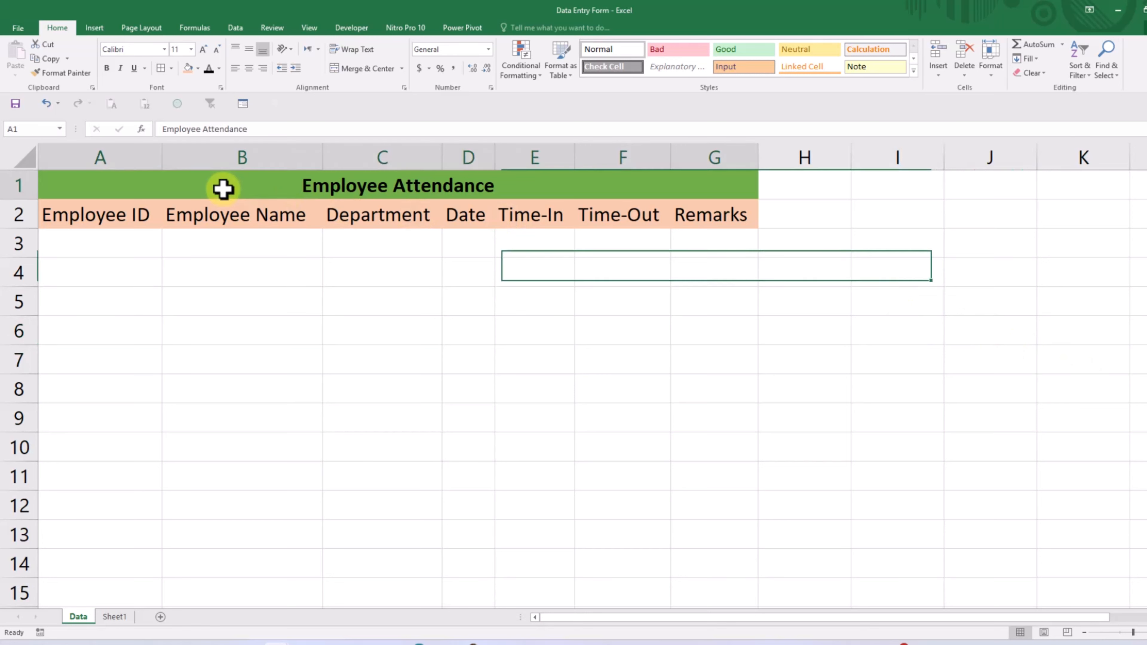
{"action": "left_click_drag", "start_coordinate": [223, 190], "coordinate": [230, 571]}
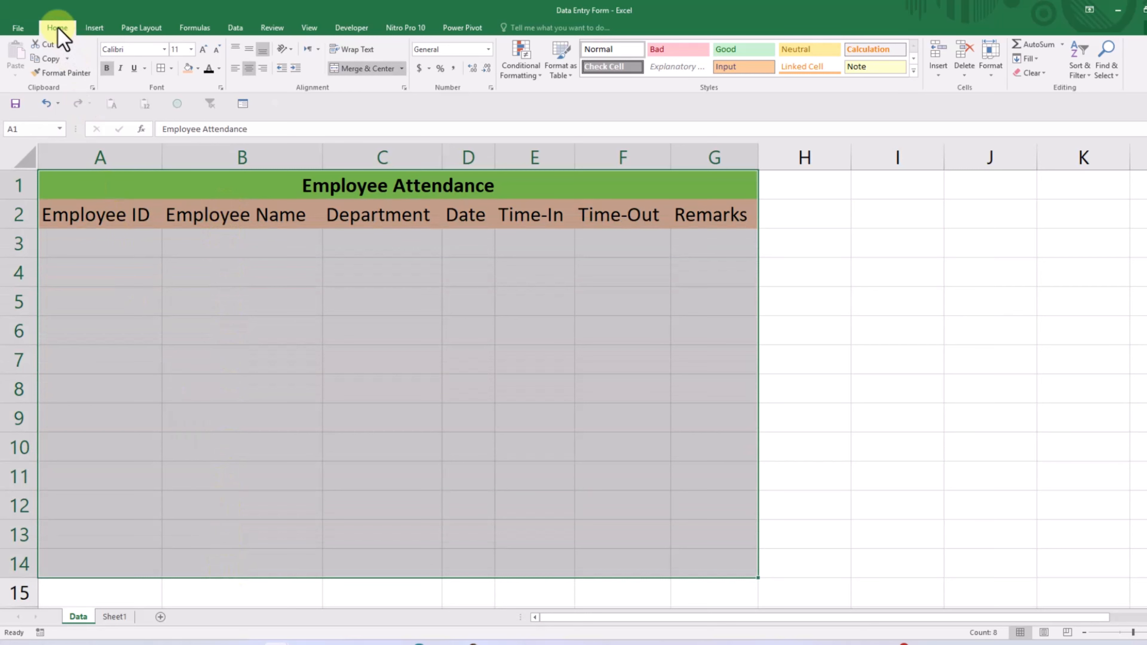
{"action": "left_click", "coordinate": [171, 69]}
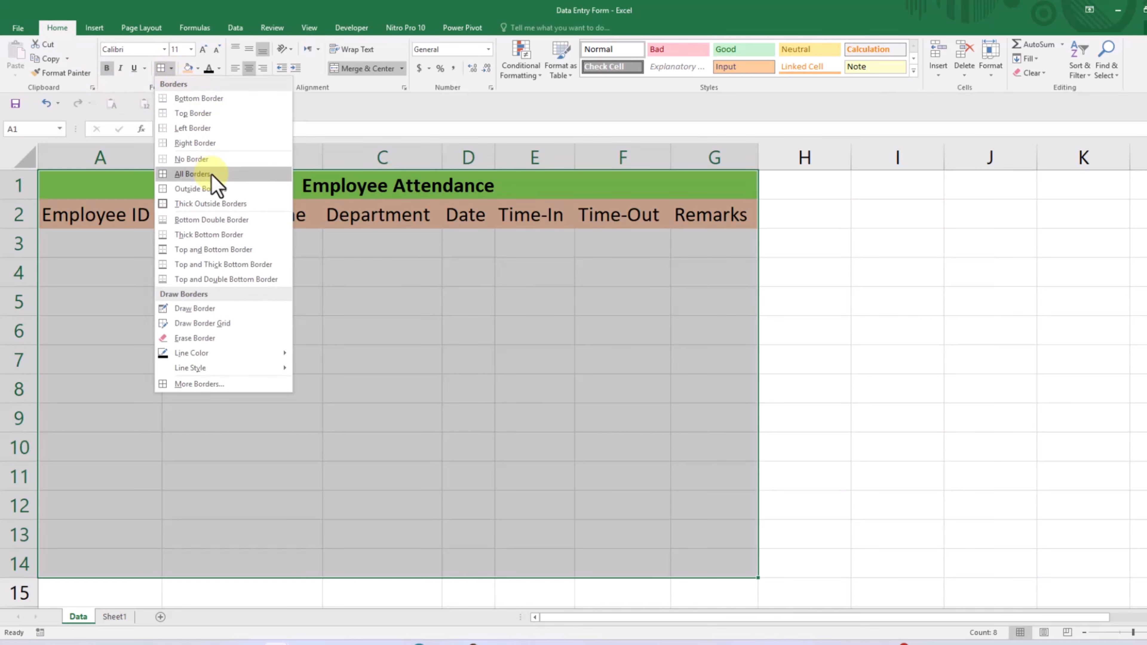
{"action": "left_click", "coordinate": [271, 176]}
{"action": "left_click", "coordinate": [1047, 335]}
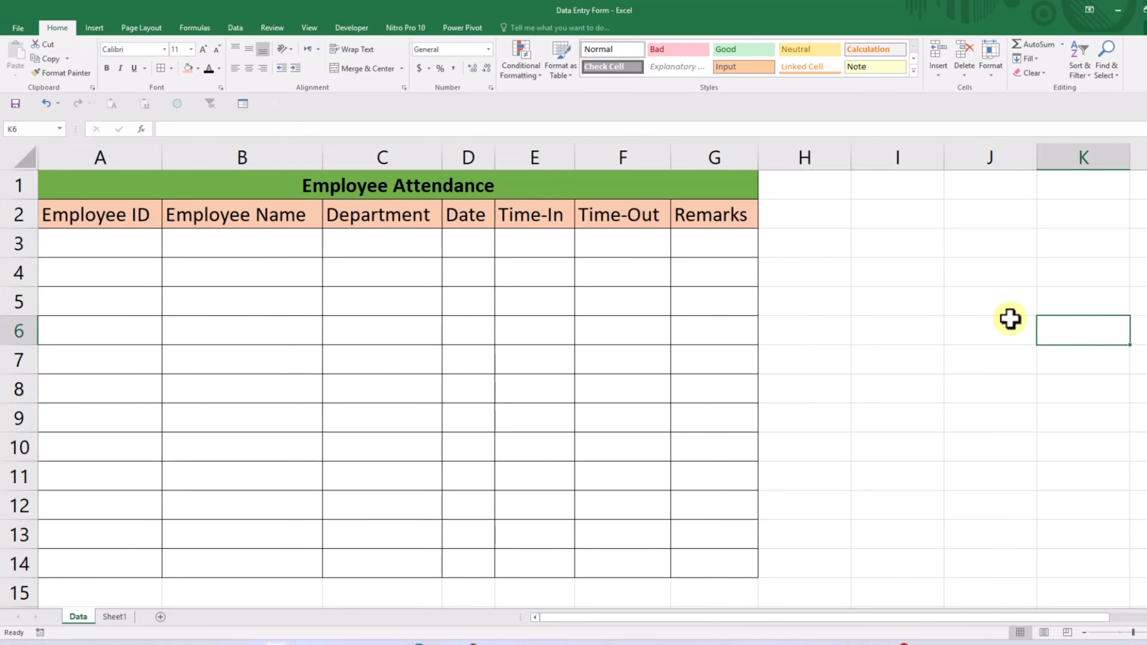
{"action": "left_click", "coordinate": [992, 300]}
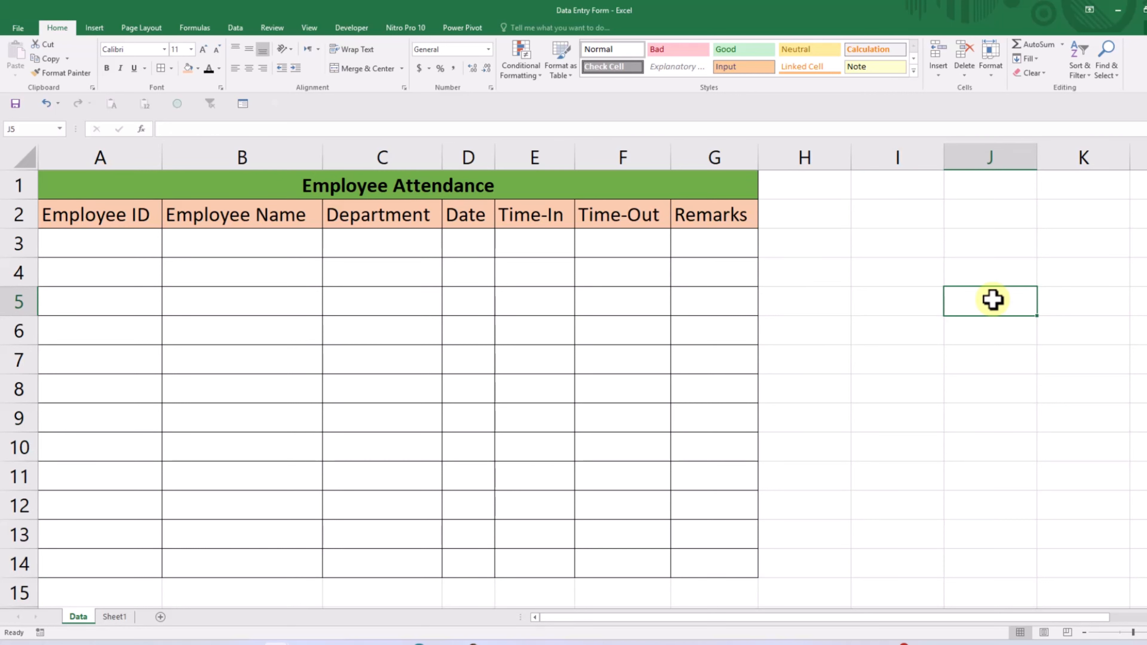
- Center the contents of A2:G14 both vertically and horizontally
{"action": "left_click_drag", "start_coordinate": [72, 215], "coordinate": [705, 549]}
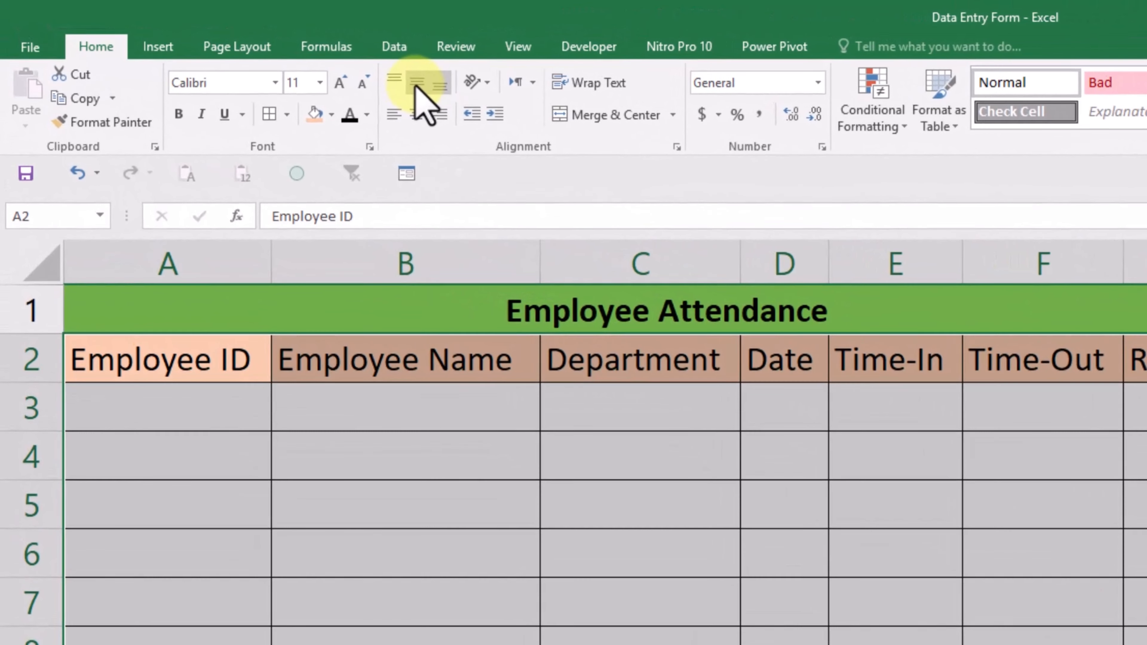
{"action": "left_click", "coordinate": [416, 85]}
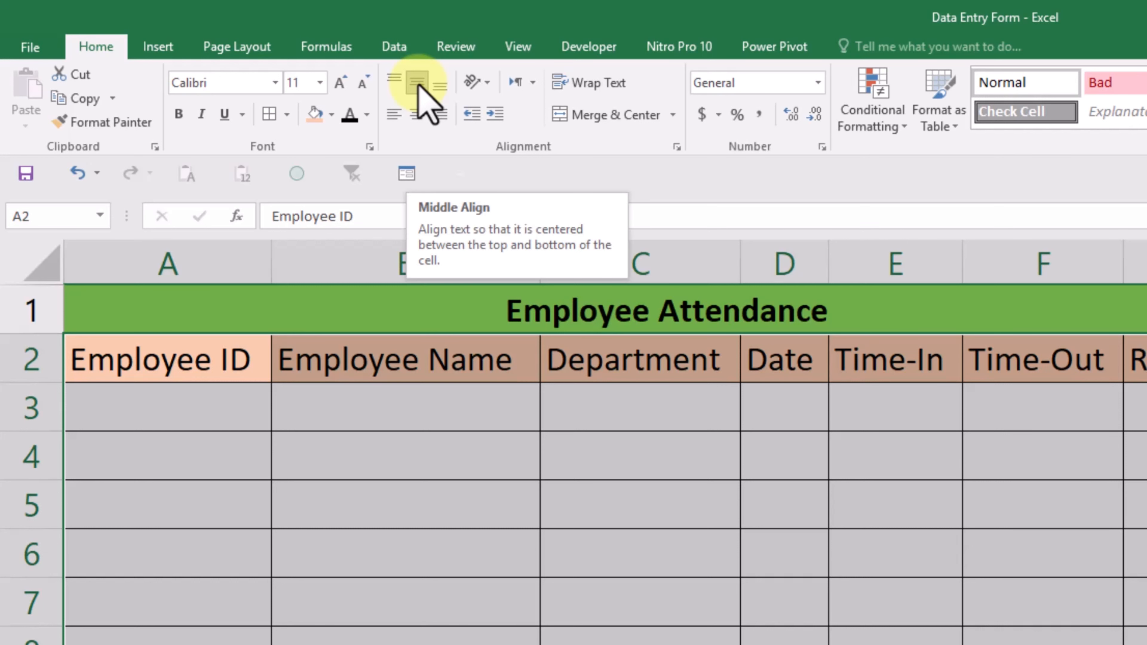
{"action": "left_click", "coordinate": [418, 119]}
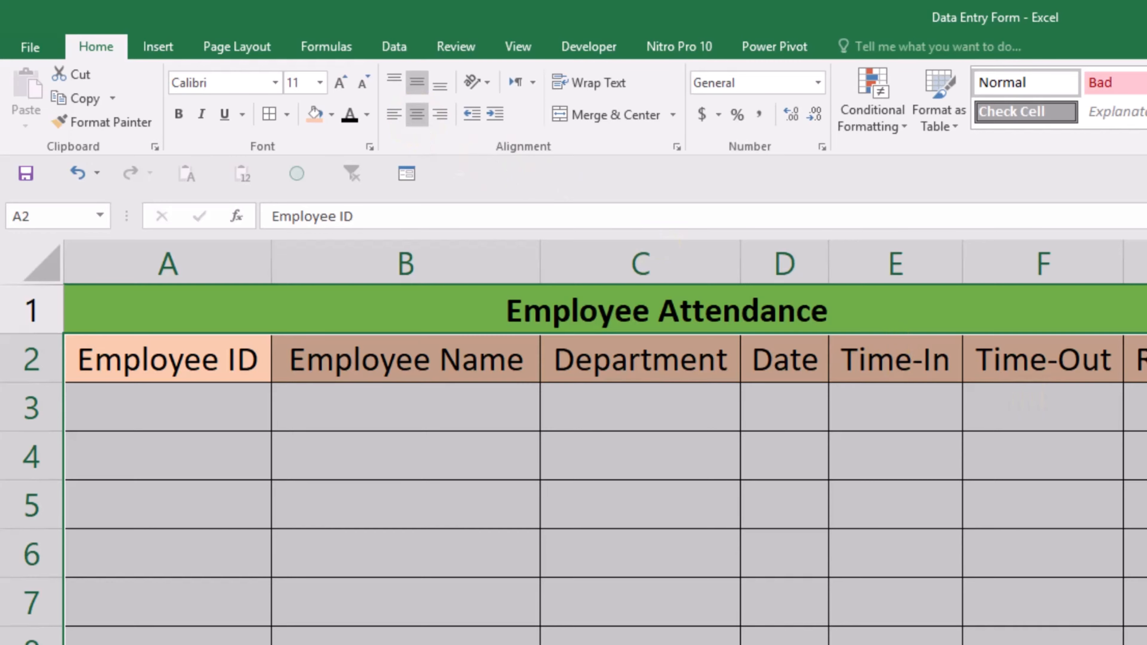
{"action": "left_click", "coordinate": [1145, 504]}
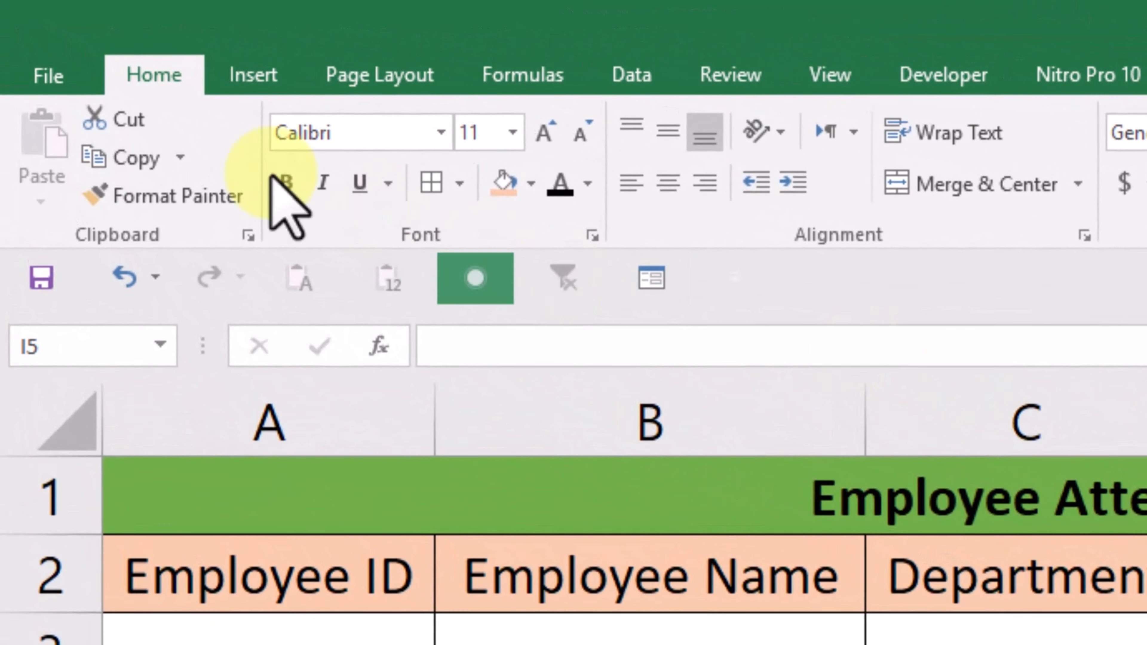
- Open the Quick Access Toolbar customization in Excel Options and list All Commands
{"action": "left_click", "coordinate": [52, 74]}
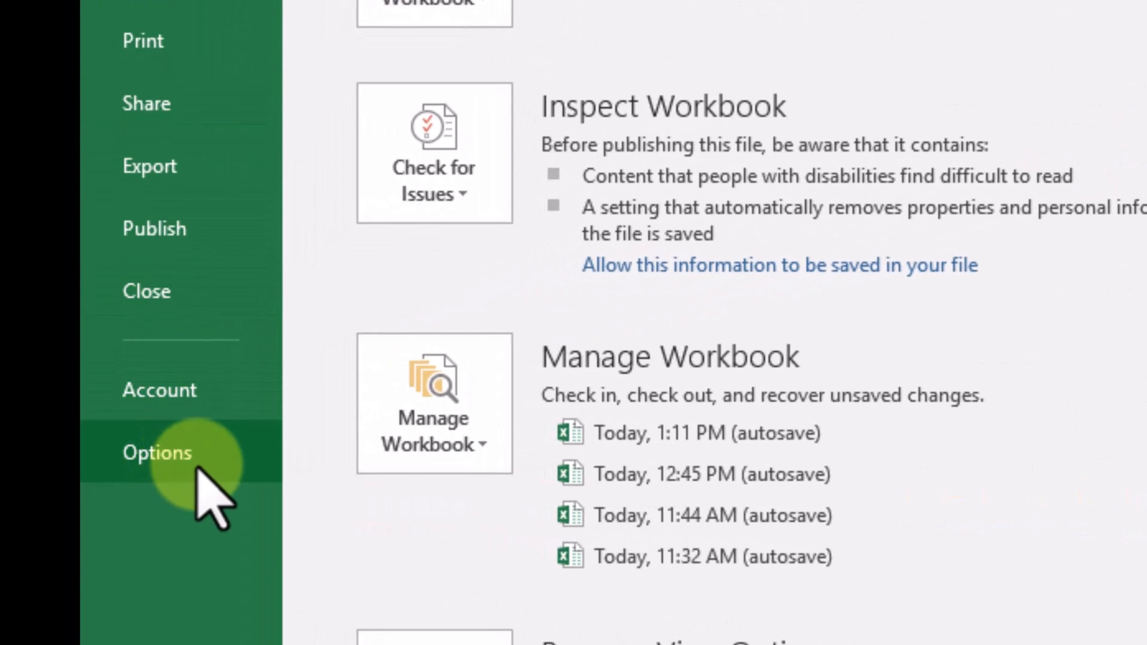
{"action": "left_click", "coordinate": [202, 468]}
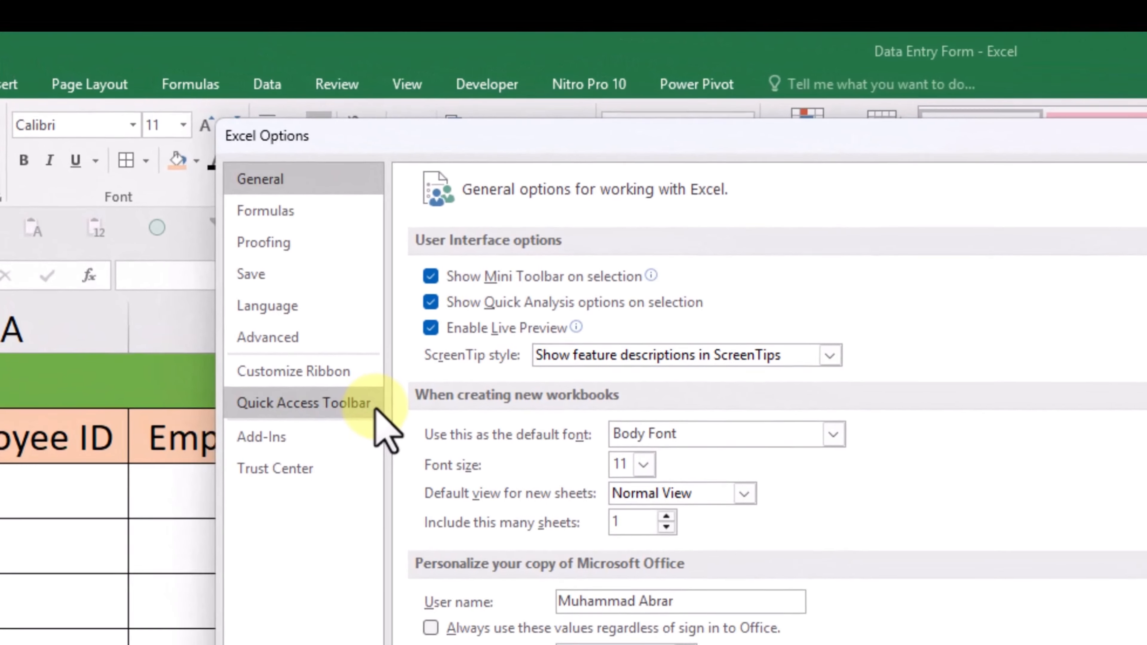
{"action": "left_click", "coordinate": [375, 409]}
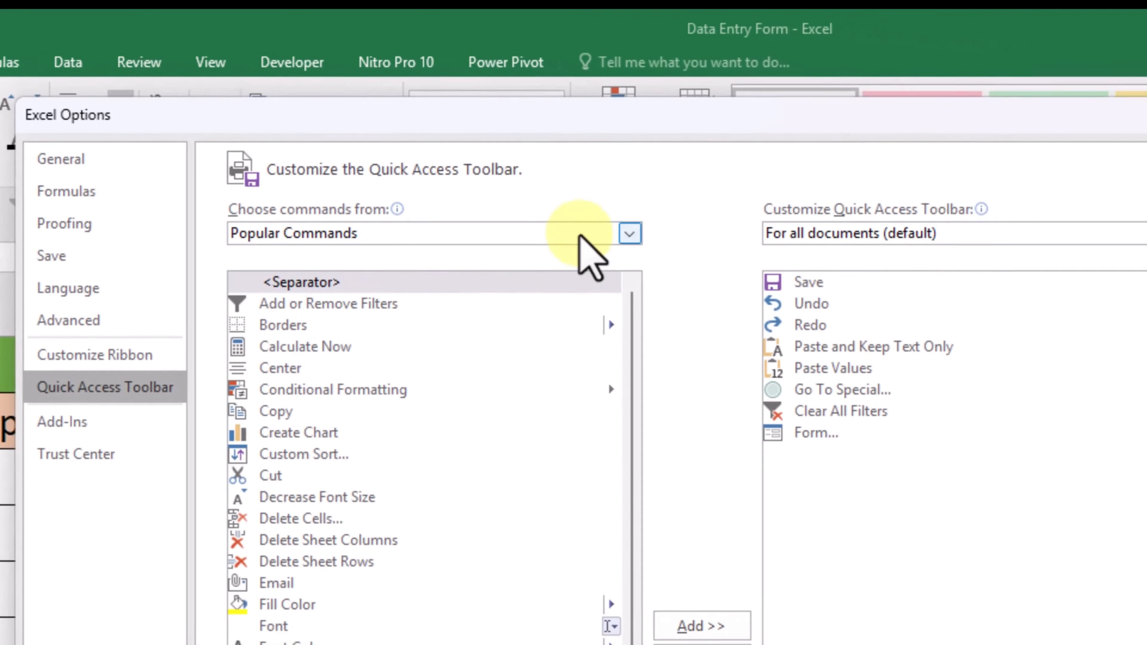
{"action": "left_click", "coordinate": [796, 257]}
{"action": "left_click", "coordinate": [501, 296]}
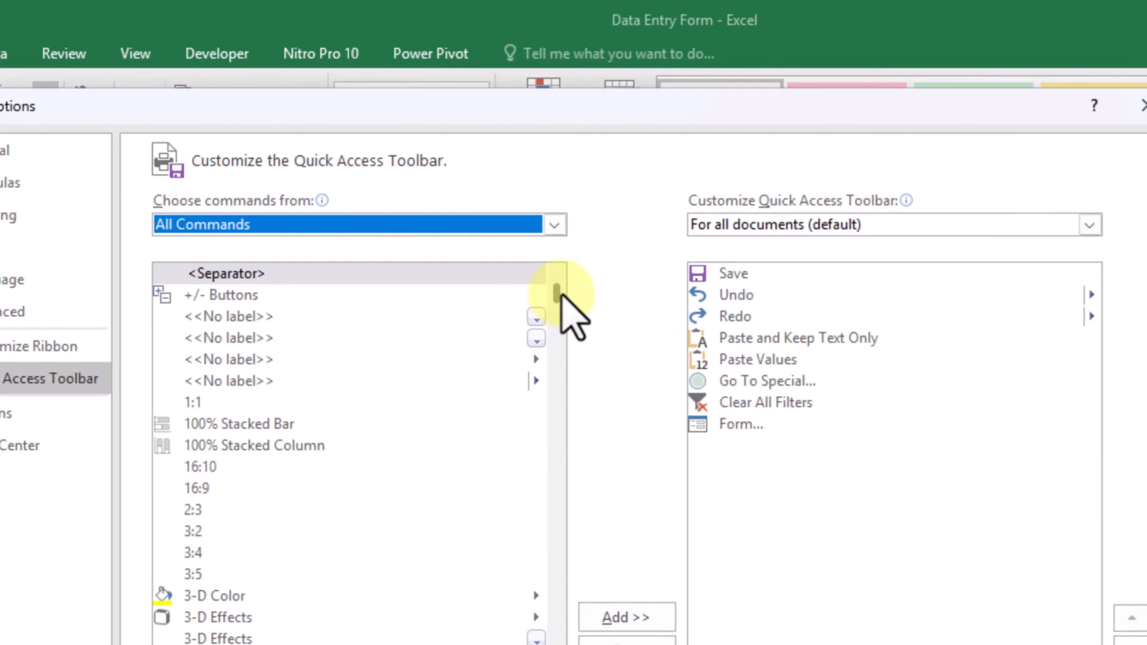
- Add the Form... command to the Quick Access Toolbar and close the options
{"action": "left_click_drag", "start_coordinate": [558, 296], "coordinate": [491, 404]}
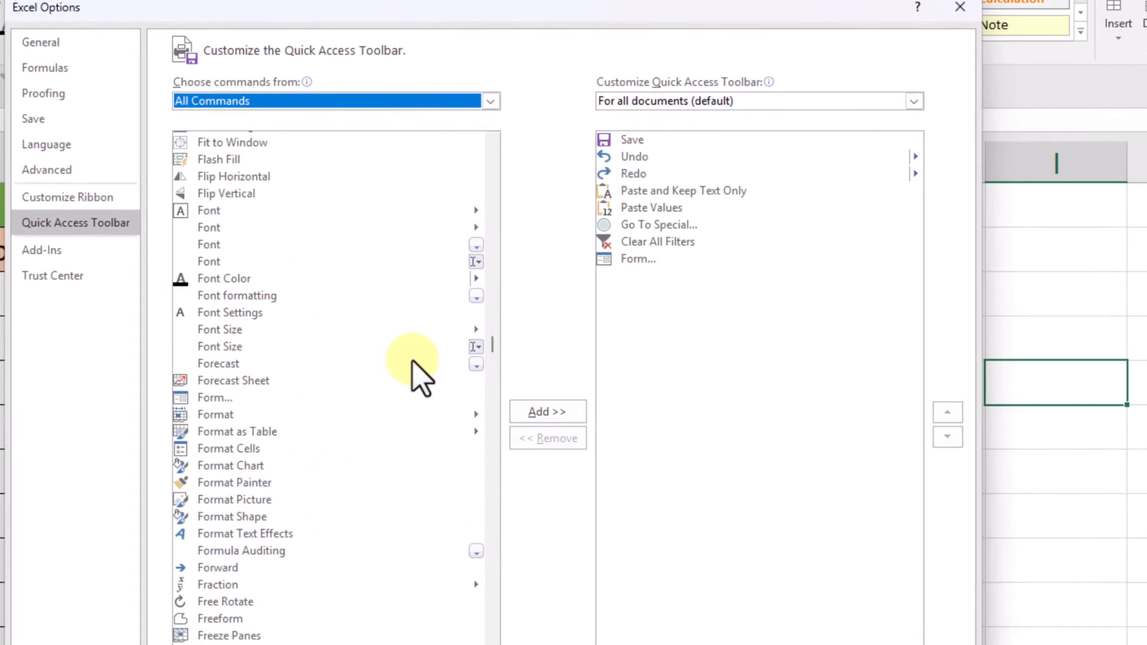
{"action": "left_click", "coordinate": [224, 400]}
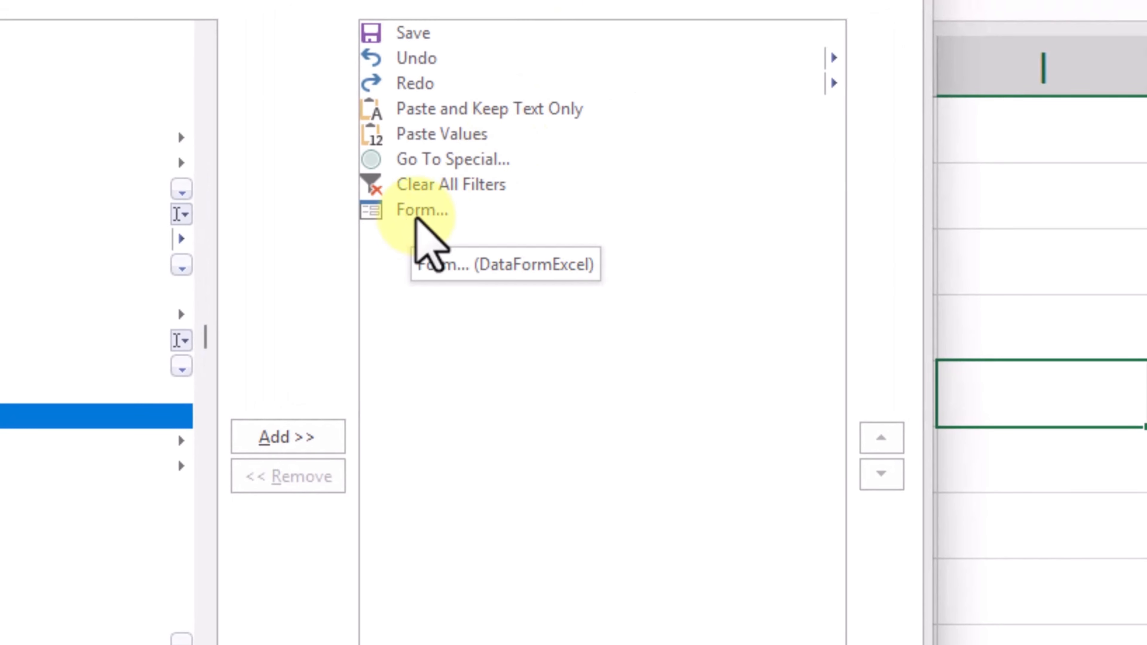
{"action": "left_click", "coordinate": [282, 436]}
{"action": "left_click", "coordinate": [357, 528]}
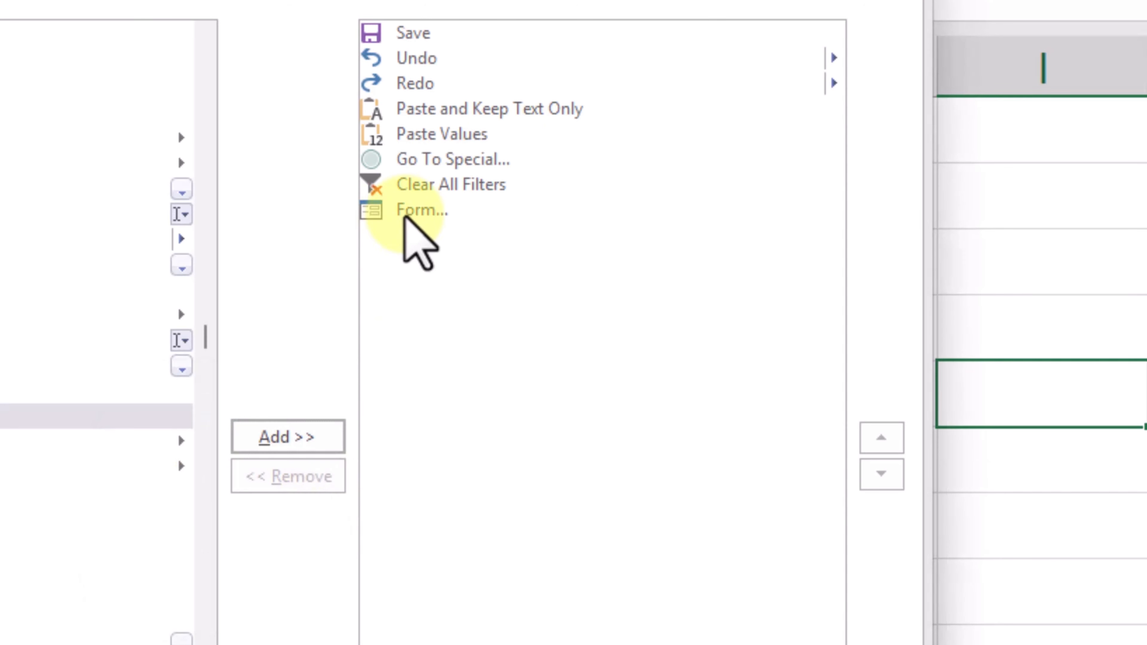
{"action": "left_click", "coordinate": [406, 212]}
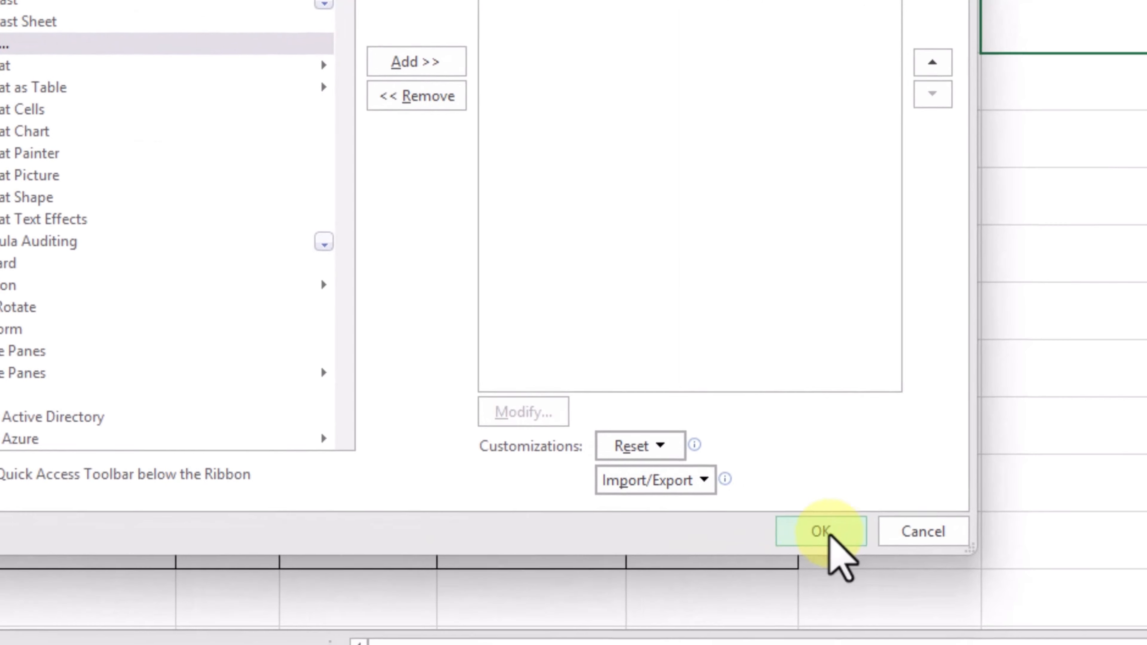
{"action": "left_click", "coordinate": [824, 530]}
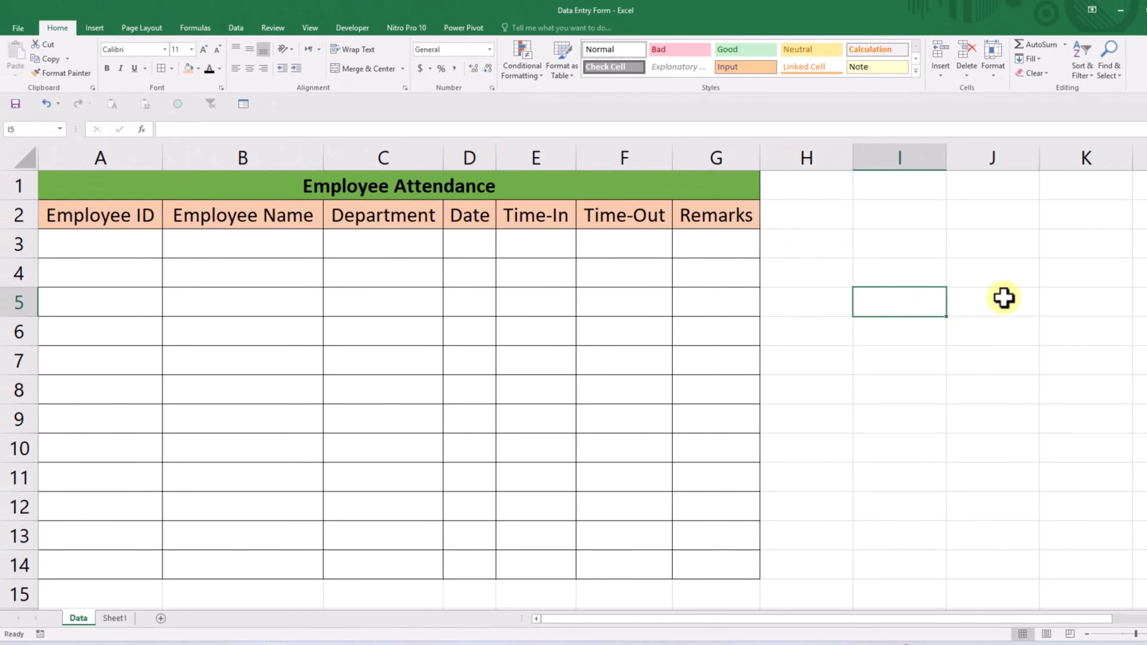
{"action": "left_click_drag", "start_coordinate": [1064, 246], "coordinate": [1063, 268]}
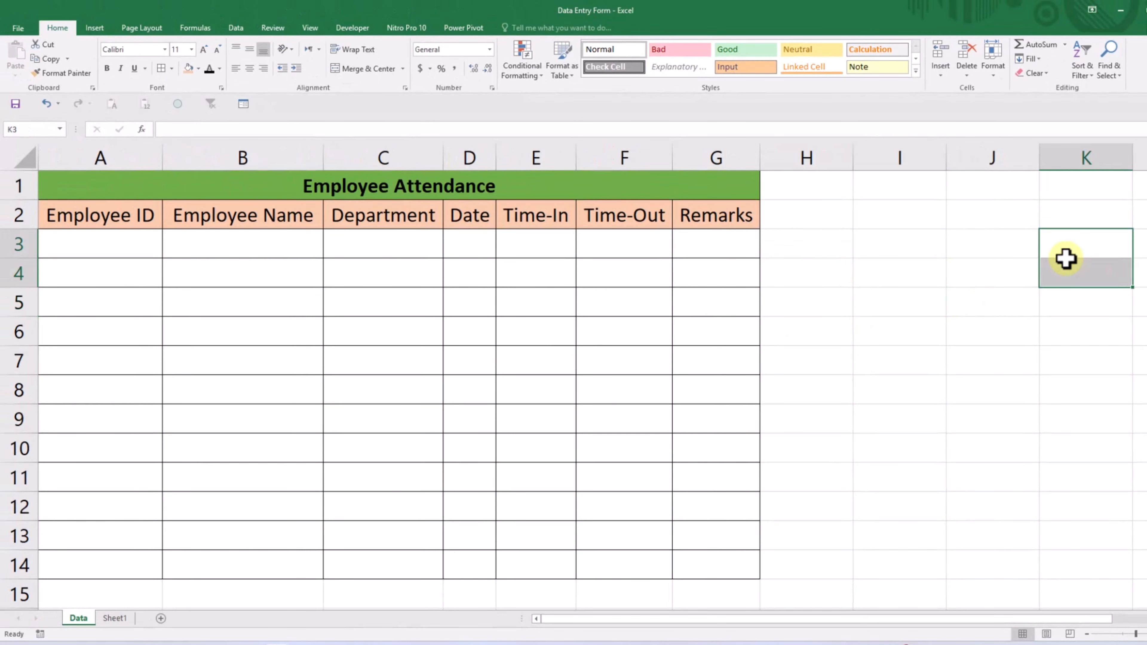
{"action": "left_click", "coordinate": [274, 105]}
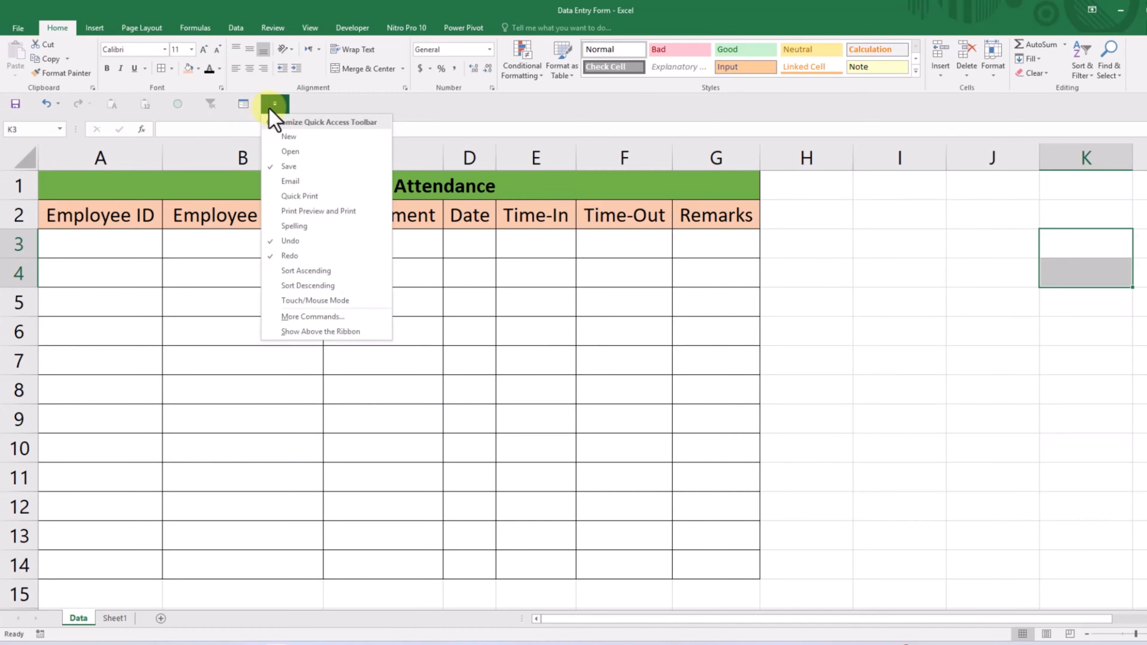
{"action": "left_click", "coordinate": [316, 111]}
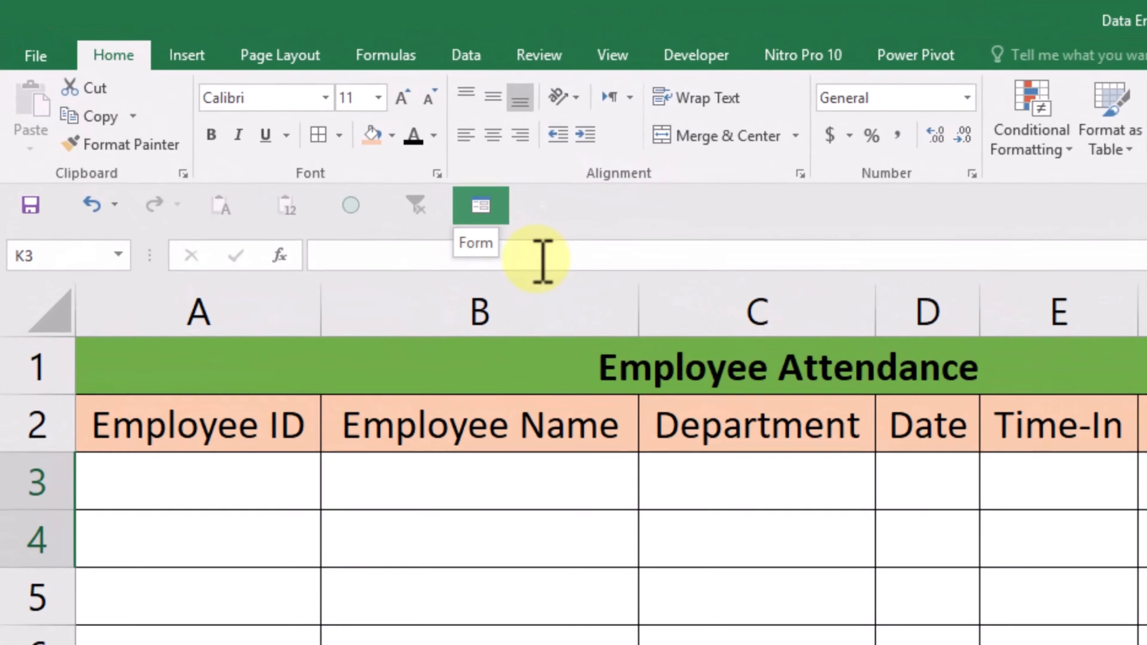
{"action": "left_click", "coordinate": [623, 273]}
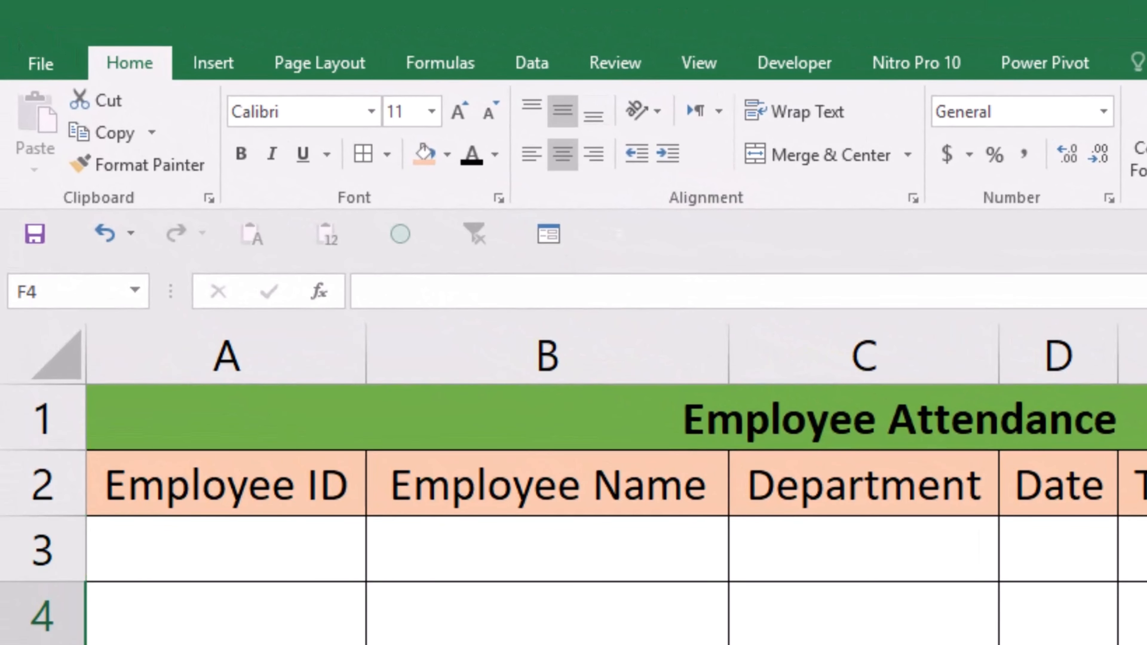
- Open the data entry form for the headers A2:G2, using the first row as labels, and reposition the form
{"action": "left_click", "coordinate": [153, 481]}
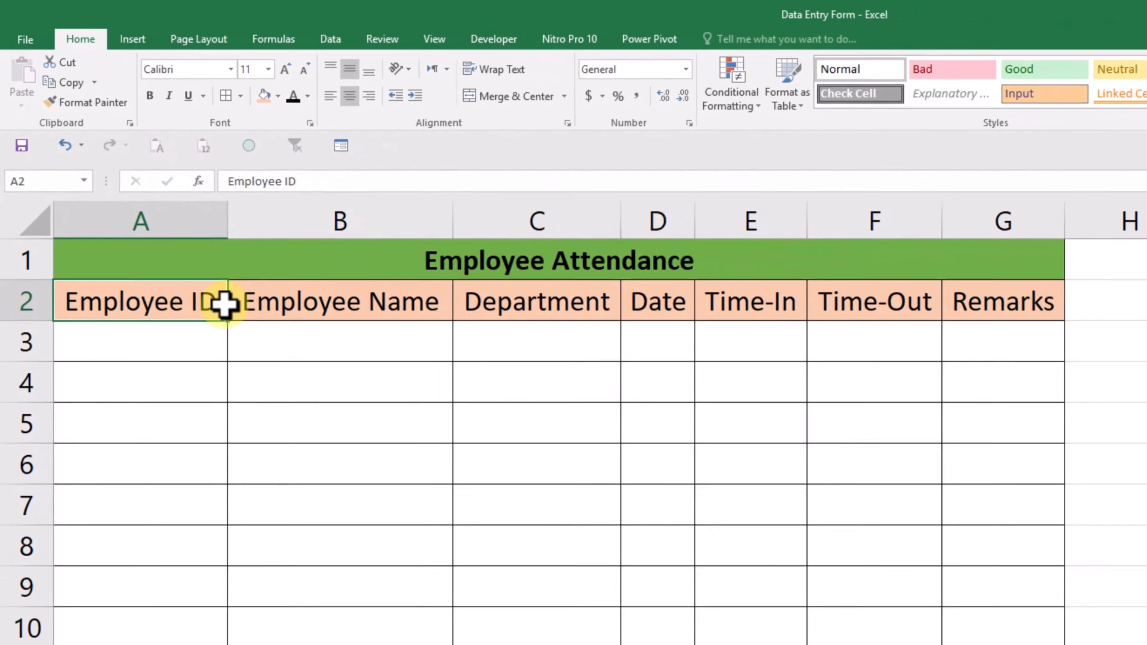
{"action": "left_click_drag", "start_coordinate": [225, 304], "coordinate": [916, 289]}
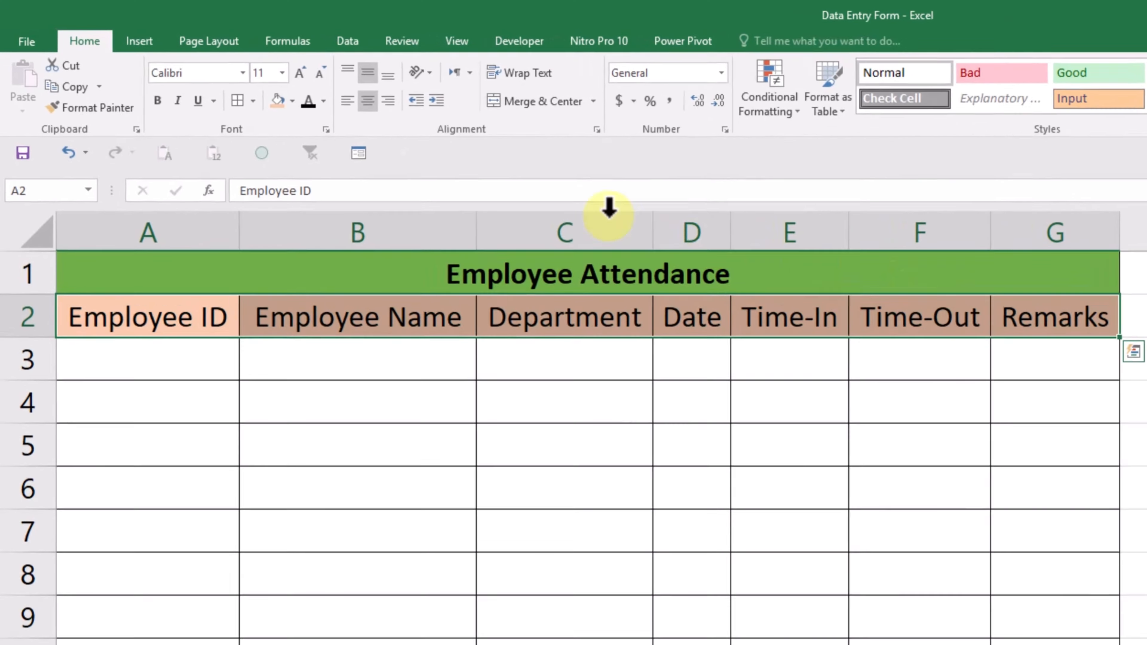
{"action": "left_click", "coordinate": [360, 156]}
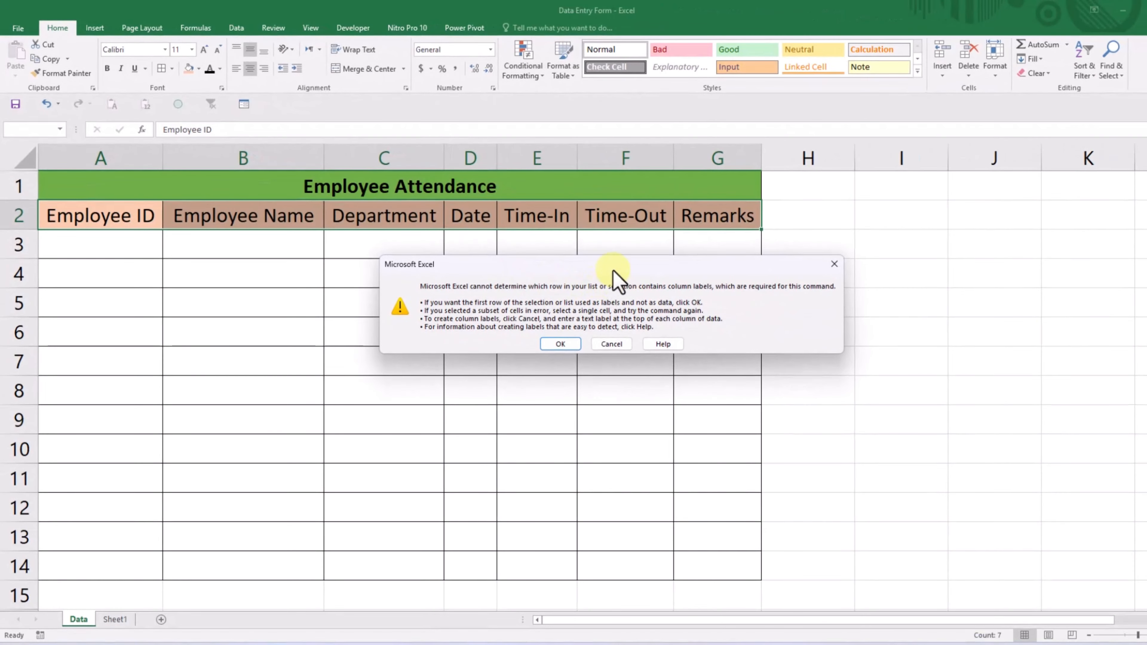
{"action": "left_click", "coordinate": [562, 350]}
{"action": "left_click_drag", "start_coordinate": [872, 243], "coordinate": [652, 252]}
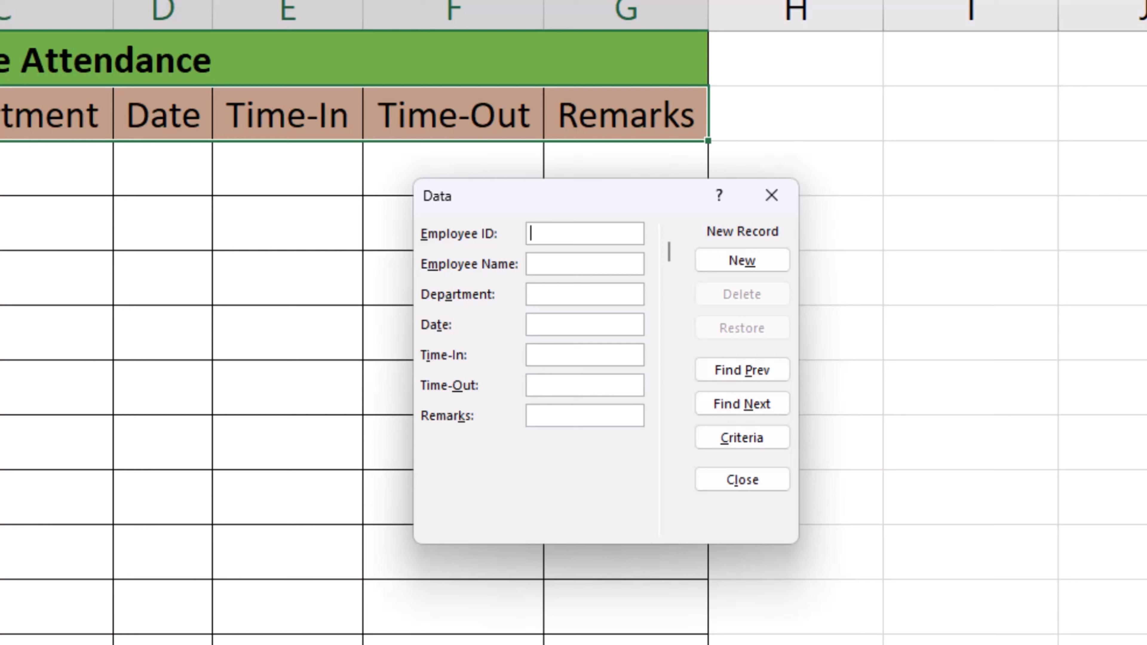
- Fill in the first record with the employee's ID, the employee's name and the department HR
{"action": "type", "text": "E"}
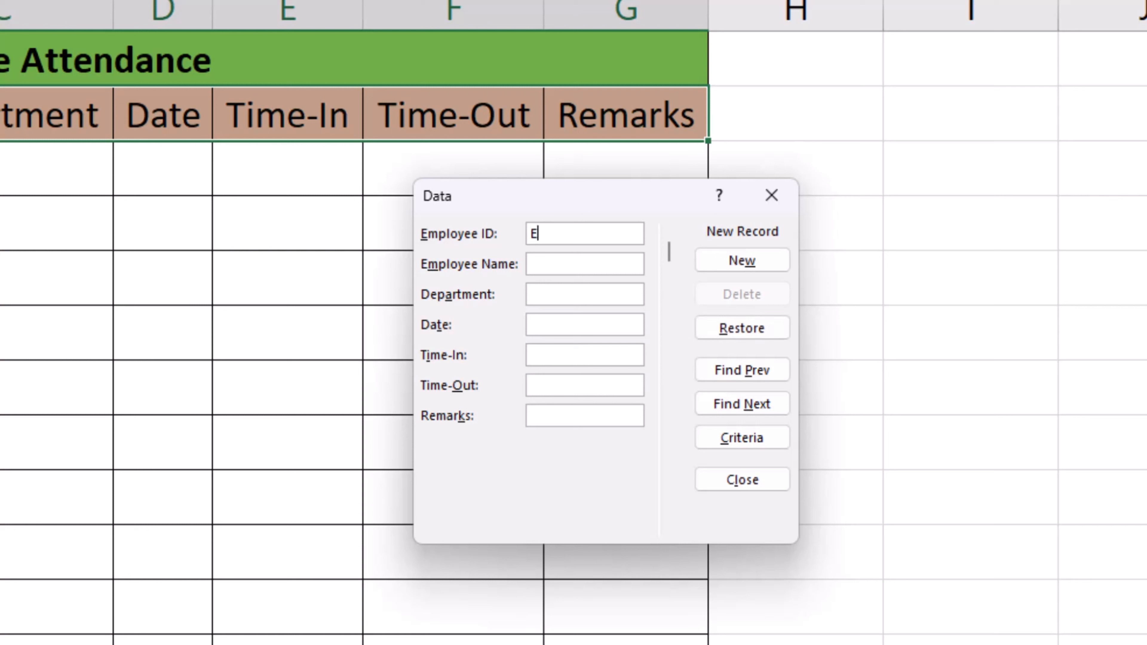
{"action": "type", "text": "001"}
{"action": "left_click", "coordinate": [584, 264]}
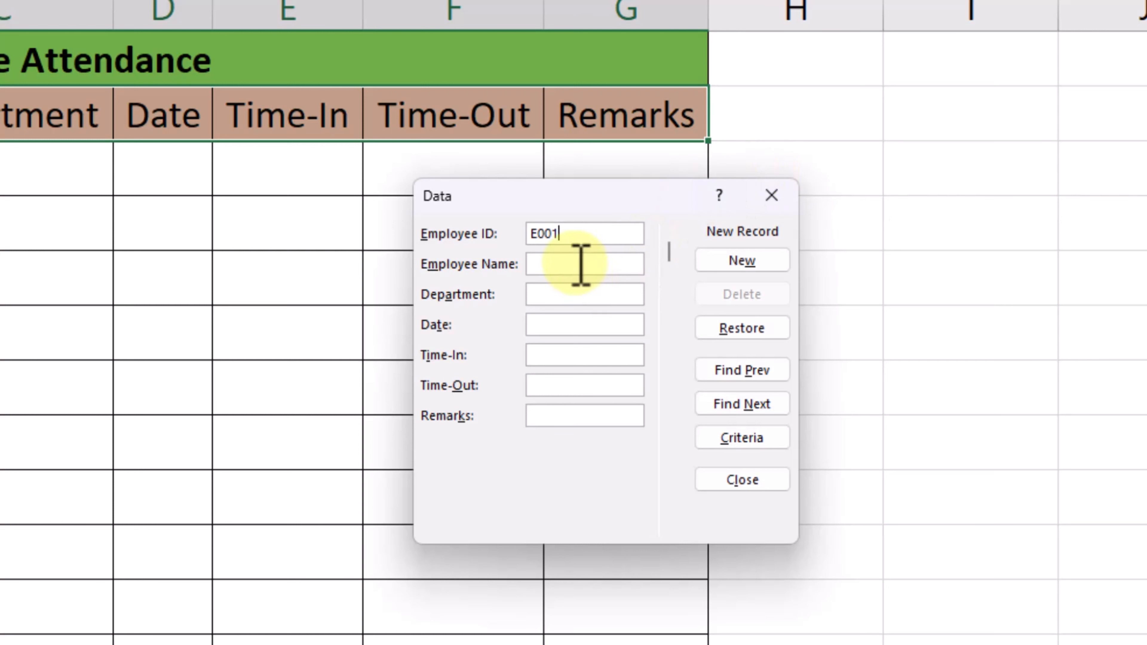
{"action": "type", "text": "Lukas"}
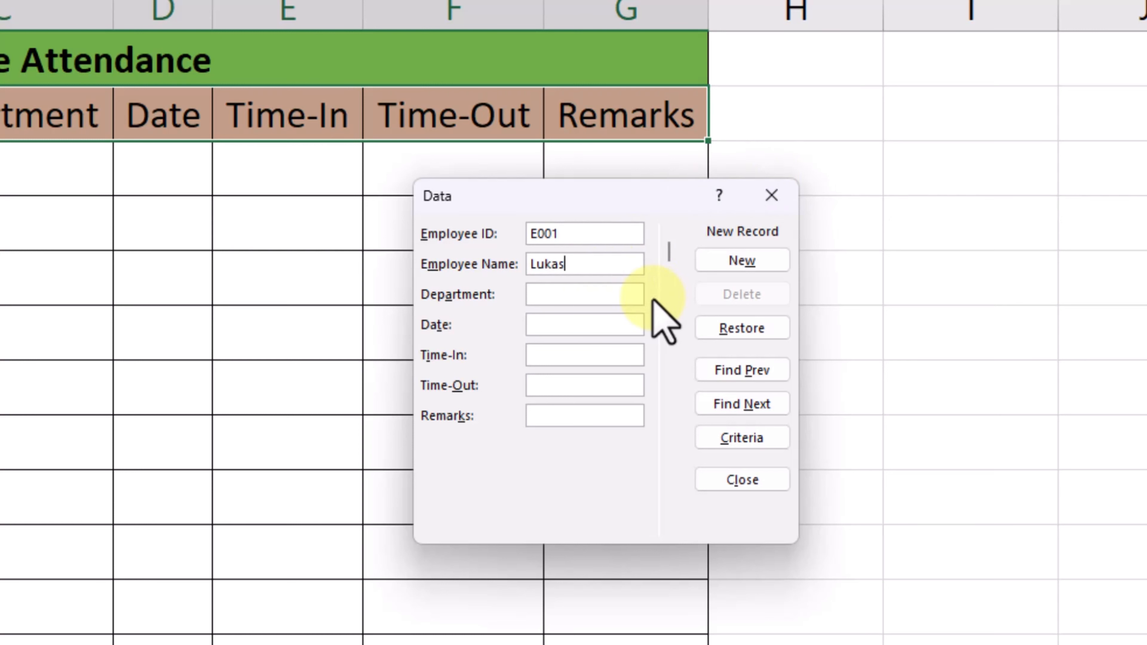
{"action": "left_click", "coordinate": [602, 296]}
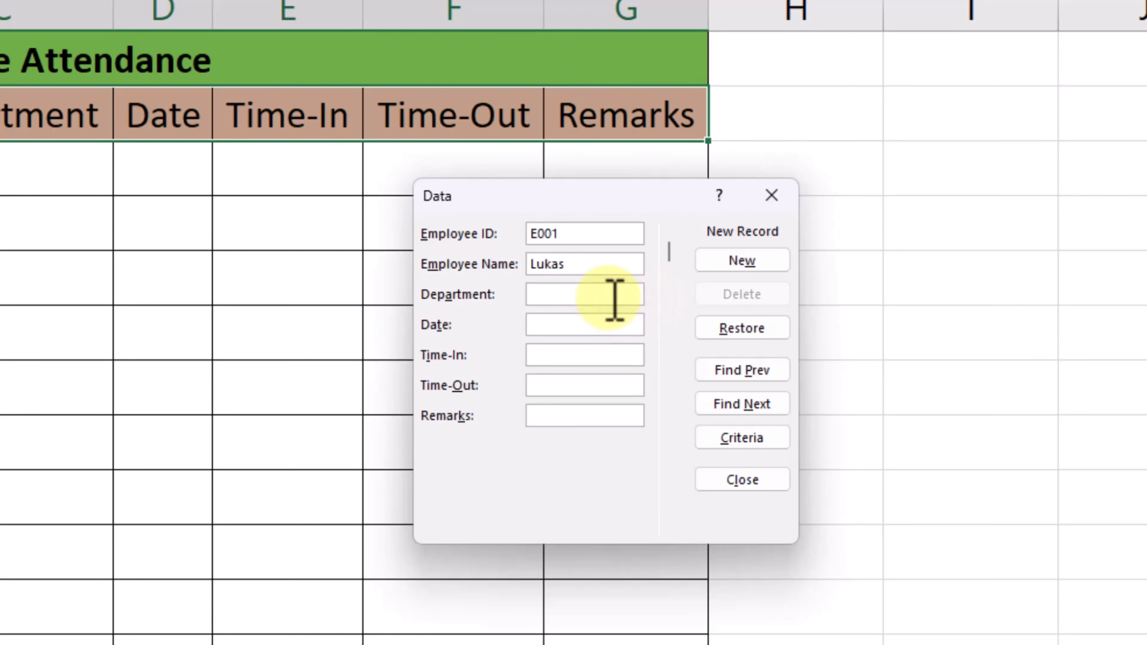
{"action": "type", "text": "HR"}
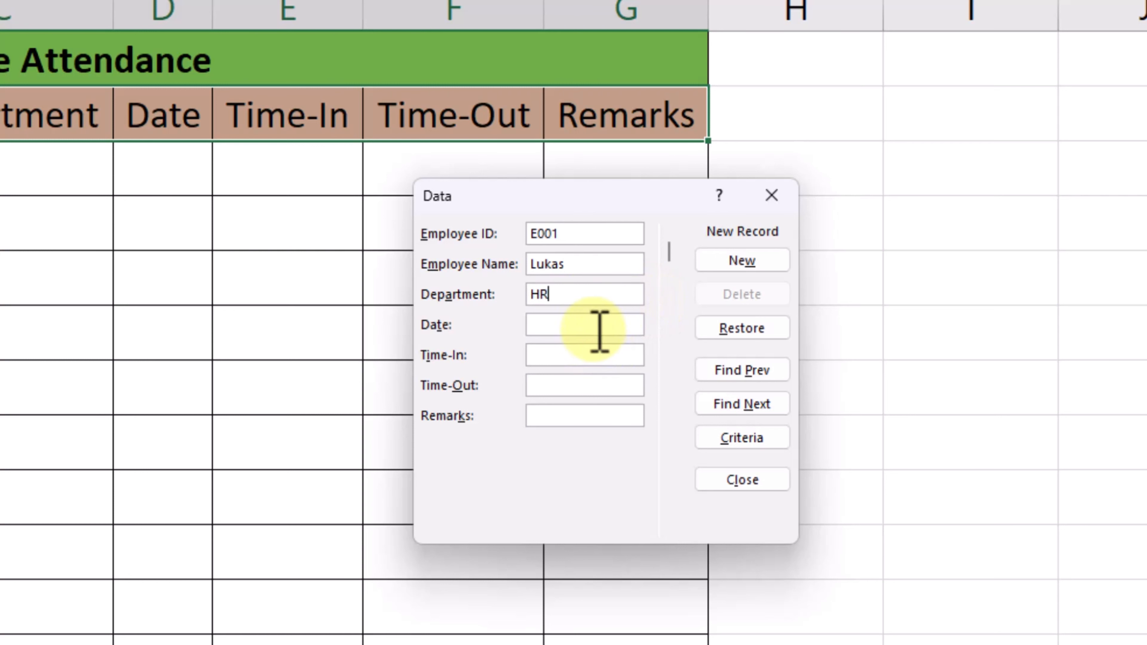
- Set the Date of the first record to 2025-17-05
{"action": "left_click", "coordinate": [598, 325]}
{"action": "type", "text": "2"}
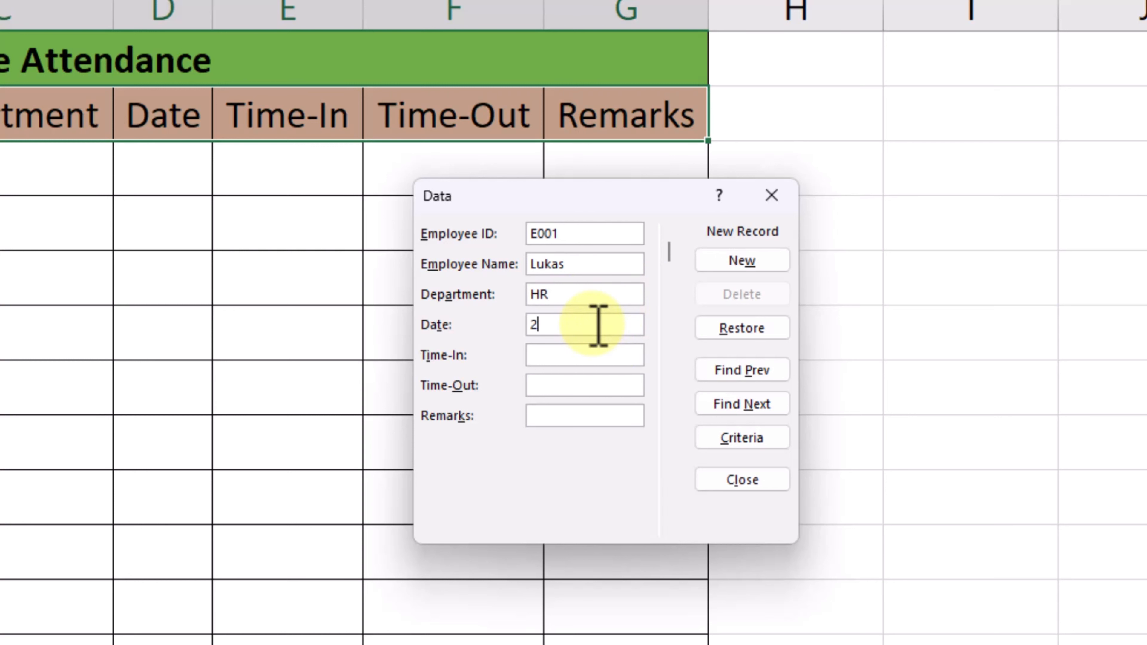
{"action": "type", "text": "025-17-05"}
- Set the first record's Time-In to 09:00 AM and Time-Out to 05:00 PM
{"action": "left_click", "coordinate": [564, 352]}
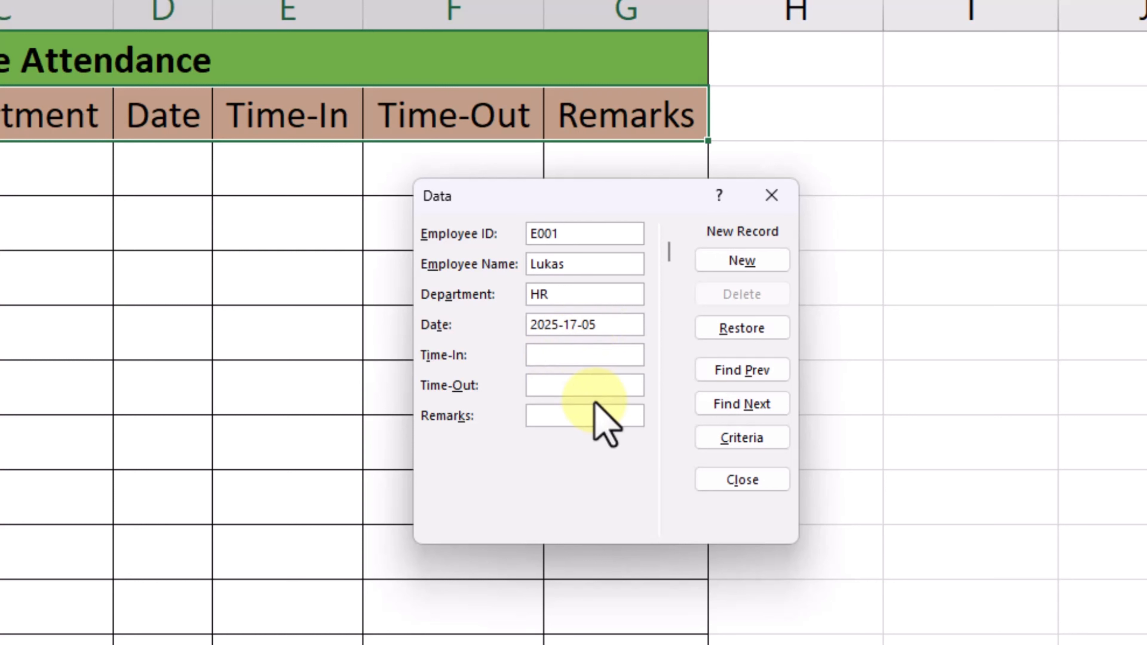
{"action": "type", "text": "09:00 AM"}
{"action": "left_click", "coordinate": [593, 388]}
{"action": "type", "text": "05"}
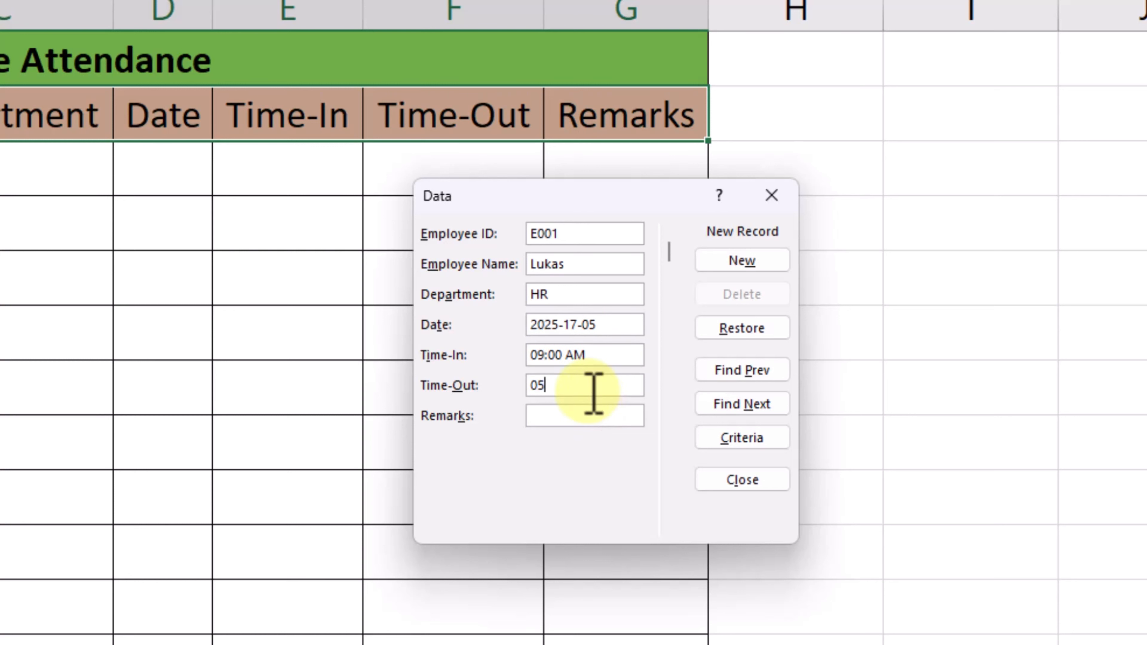
{"action": "type", "text": ":00 PM"}
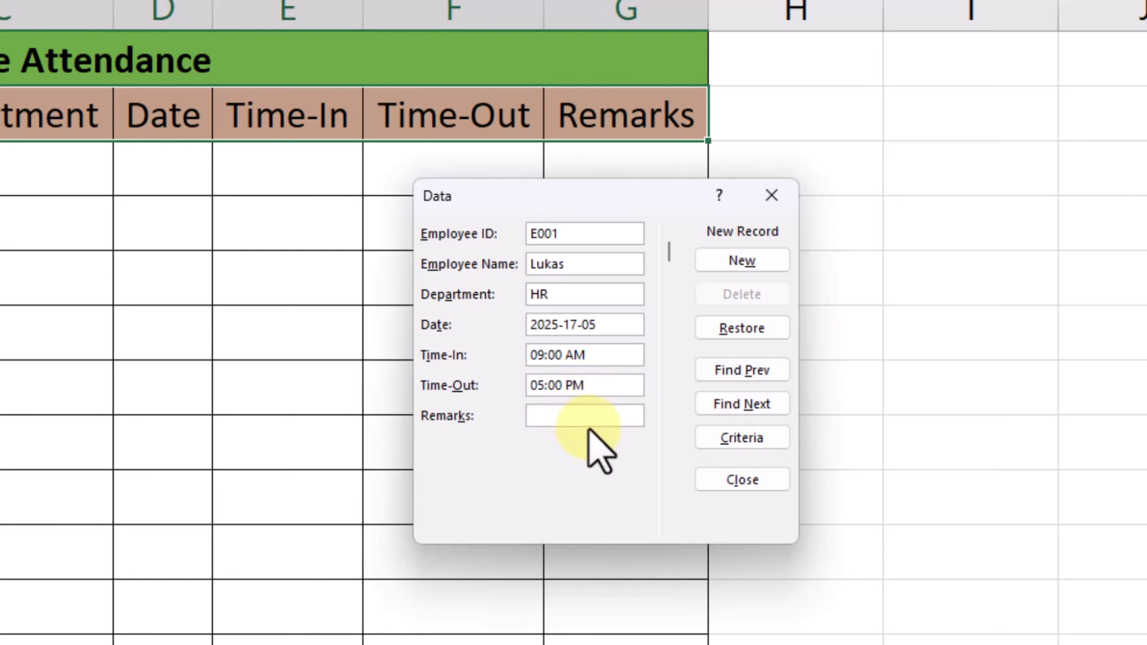
- Set Remarks to On Time, add the first record to the table, and move the form clear of the table
{"action": "left_click", "coordinate": [611, 421]}
{"action": "type", "text": "Onm"}
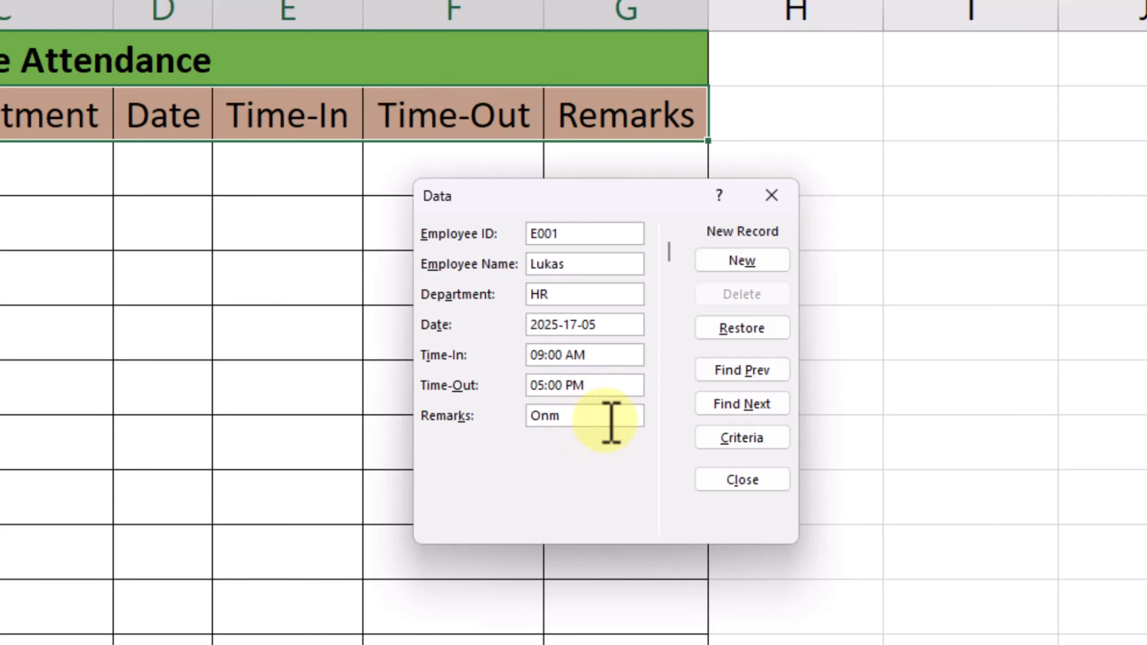
{"action": "type", "text": "im"}
{"action": "key", "text": "BackSpace"}
{"action": "key", "text": "BackSpace"}
{"action": "type", "text": "ime"}
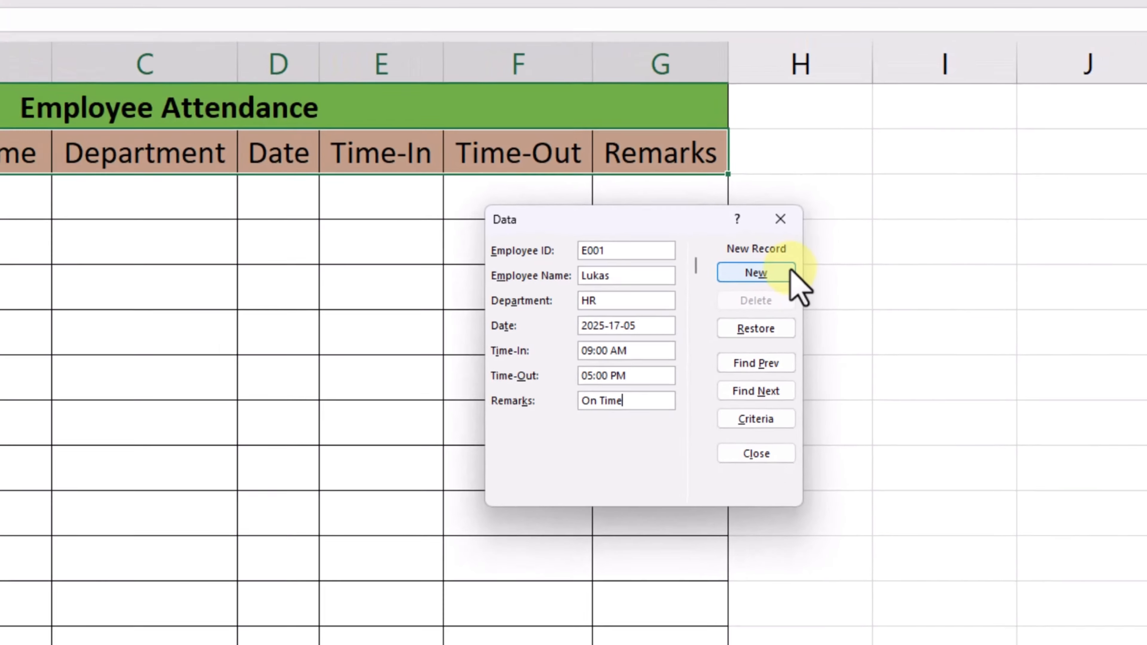
{"action": "left_click", "coordinate": [775, 268]}
{"action": "left_click_drag", "start_coordinate": [724, 262], "coordinate": [911, 219]}
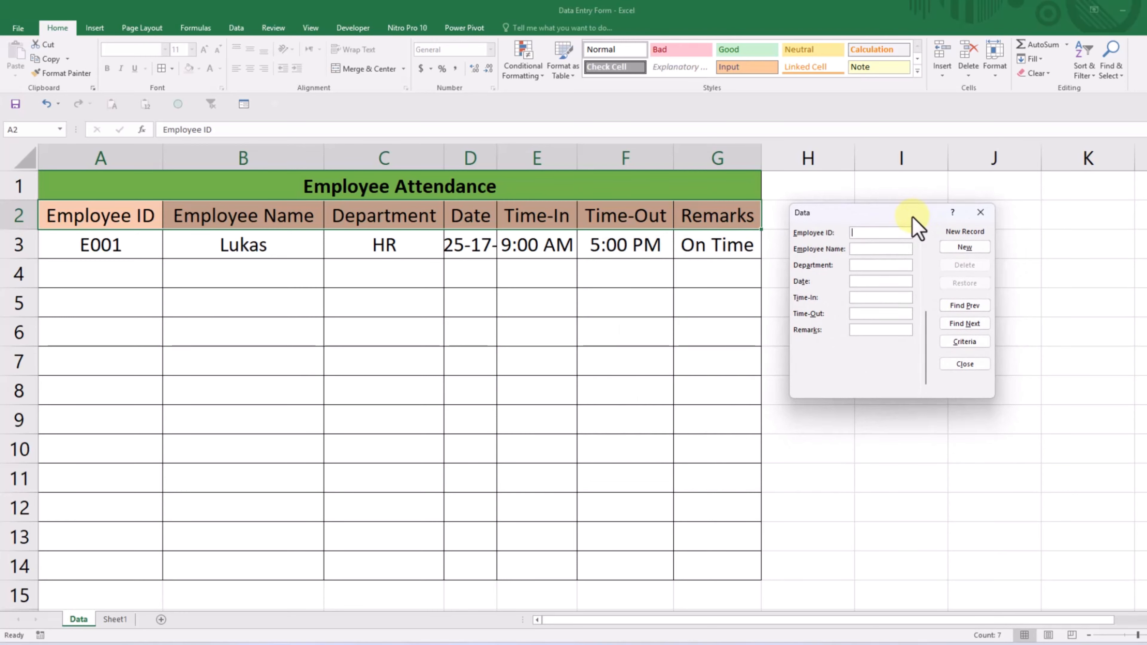
- Fill in the second record with the employee's ID and name, department Finance and date 2025-17-05
{"action": "type", "text": "E002"}
{"action": "left_click", "coordinate": [884, 245]}
{"action": "type", "text": "Isabella"}
{"action": "left_click", "coordinate": [866, 268]}
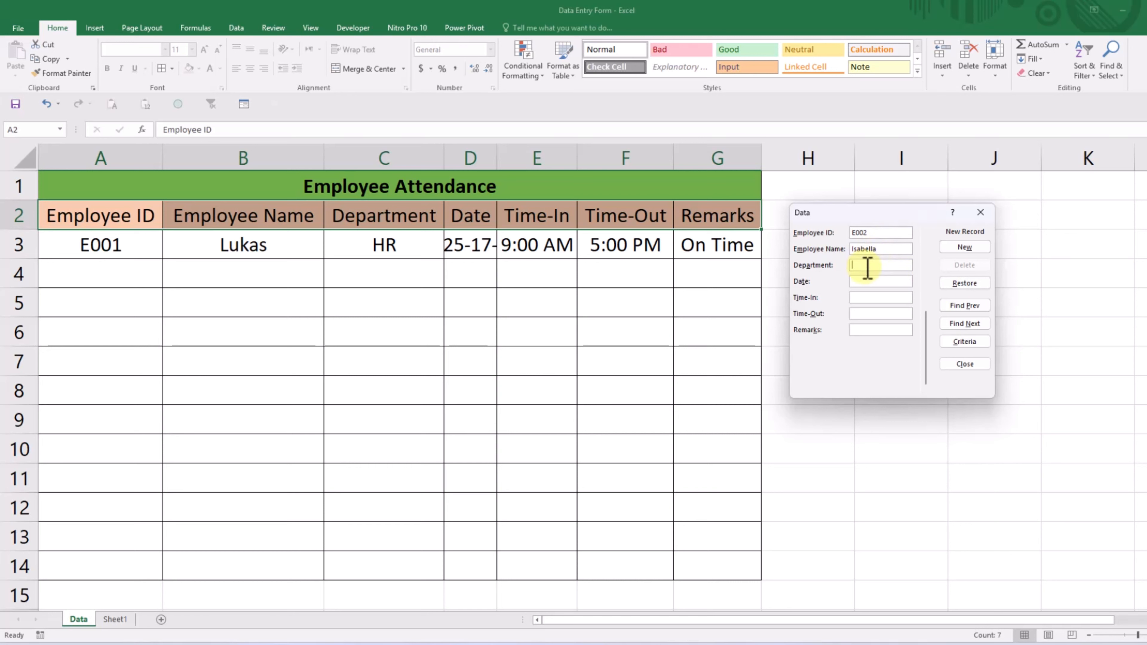
{"action": "type", "text": "Finance"}
{"action": "left_click", "coordinate": [866, 284]}
{"action": "type", "text": "2025-17-05"}
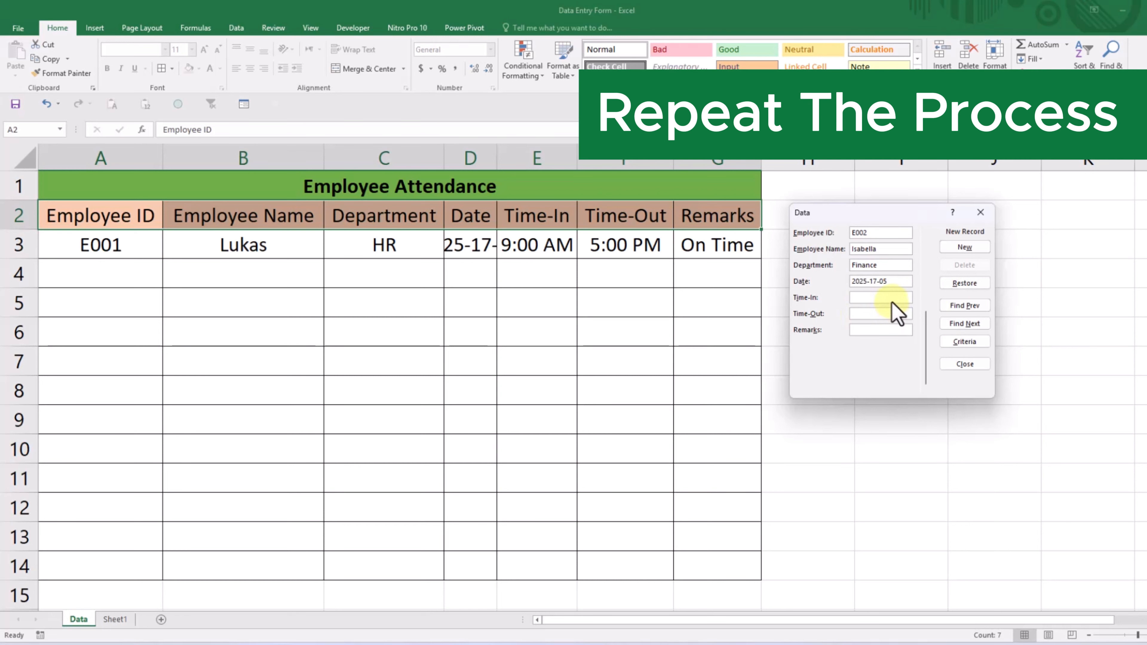
- Complete the second record with Time-In 09:00 AM, Time-Out 05:00 PM and Remarks On Time, then add it and close the form
{"action": "left_click", "coordinate": [895, 298]}
{"action": "type", "text": "09:"}
{"action": "type", "text": "Time-"}
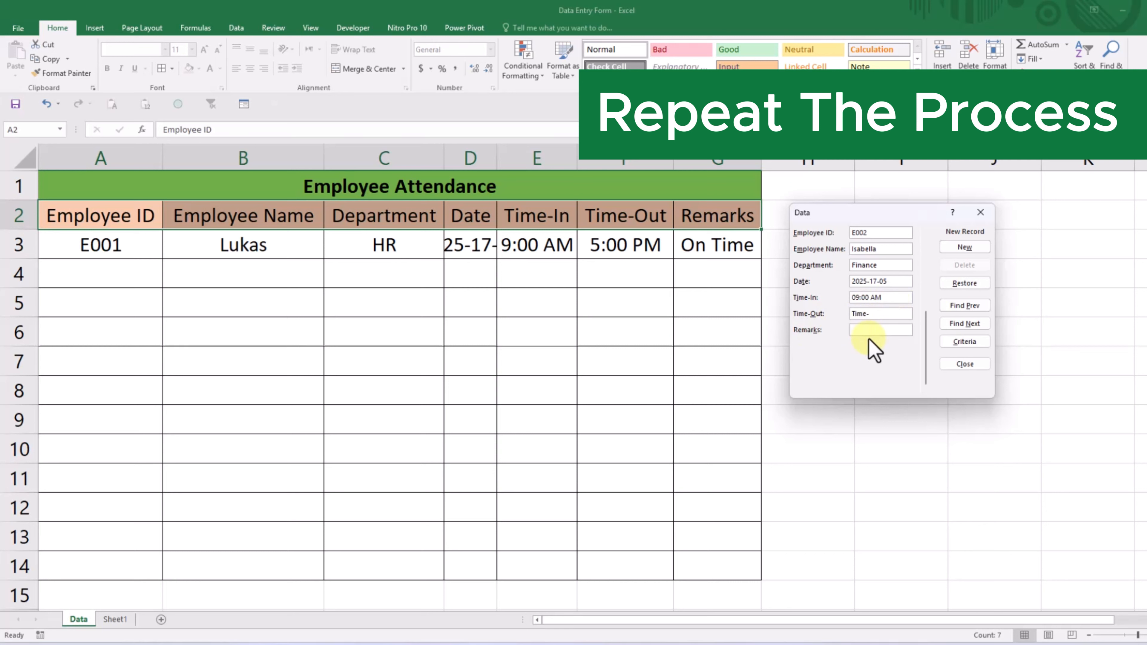
{"action": "type", "text": "05:00 PM"}
{"action": "left_click", "coordinate": [883, 329]}
{"action": "type", "text": "On Time"}
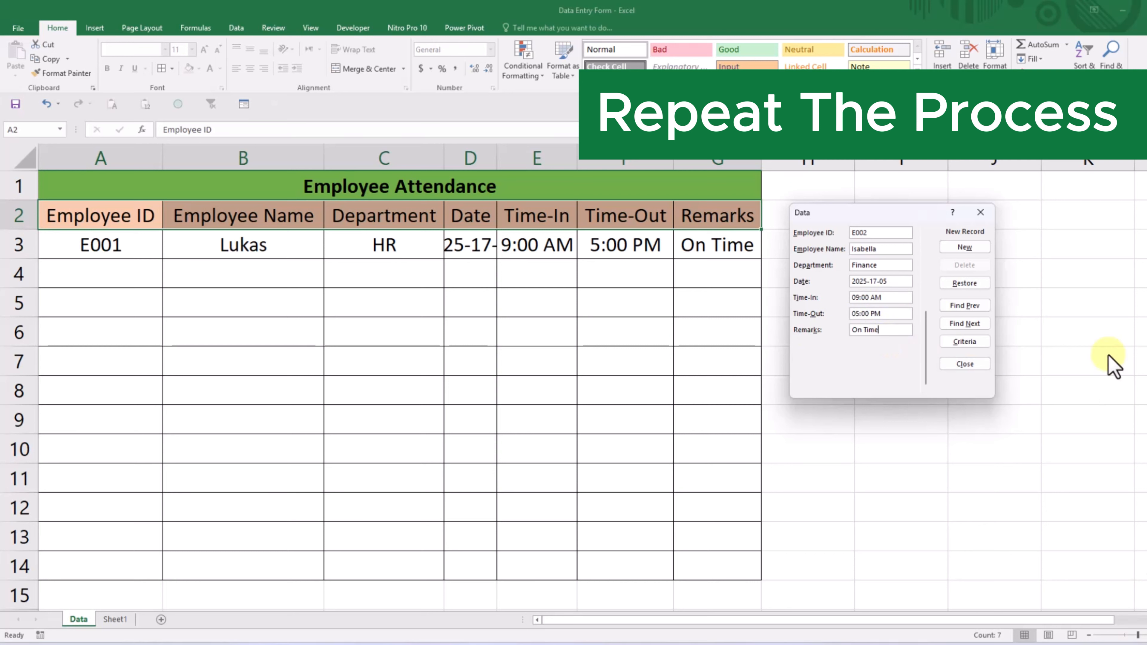
{"action": "left_click", "coordinate": [965, 248]}
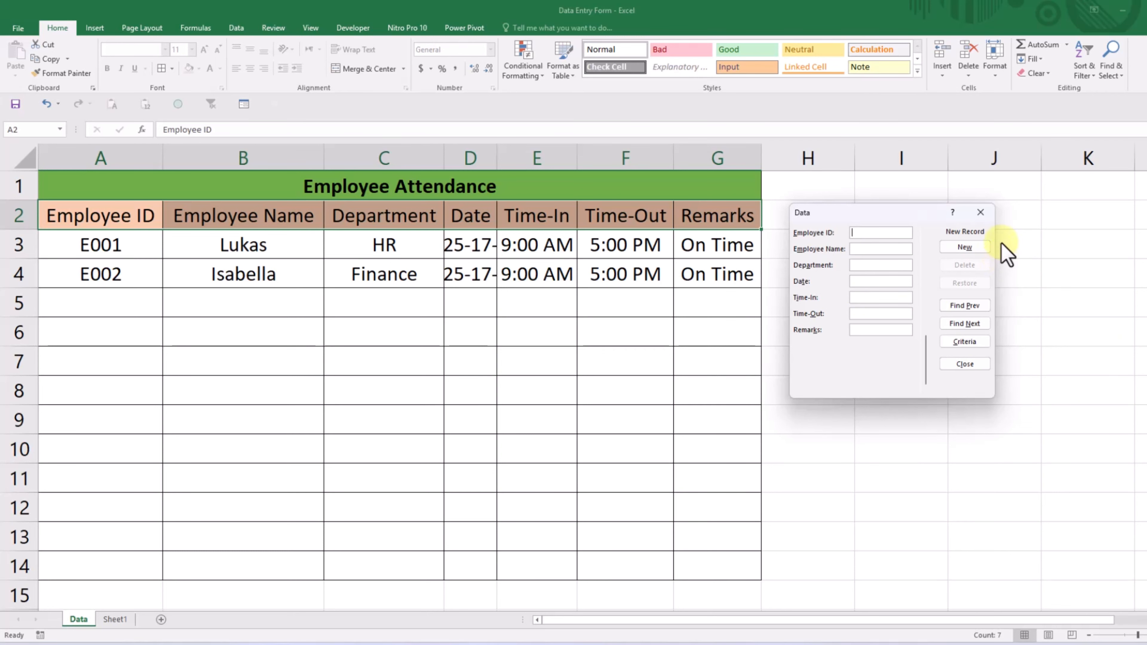
{"action": "left_click", "coordinate": [980, 213]}
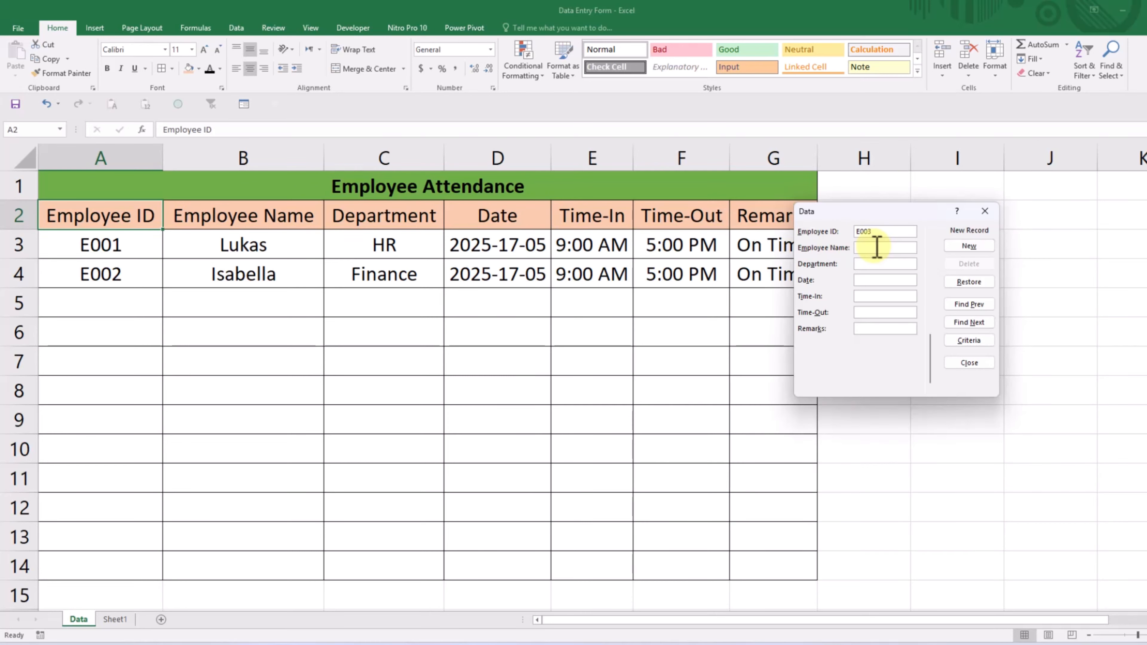
- Fill in the third record with the employee's ID and name, department IT and date 2025-17-05
{"action": "type", "text": "Noah"}
{"action": "left_click", "coordinate": [876, 265]}
{"action": "type", "text": "IT"}
{"action": "left_click", "coordinate": [880, 281]}
{"action": "type", "text": "20"}
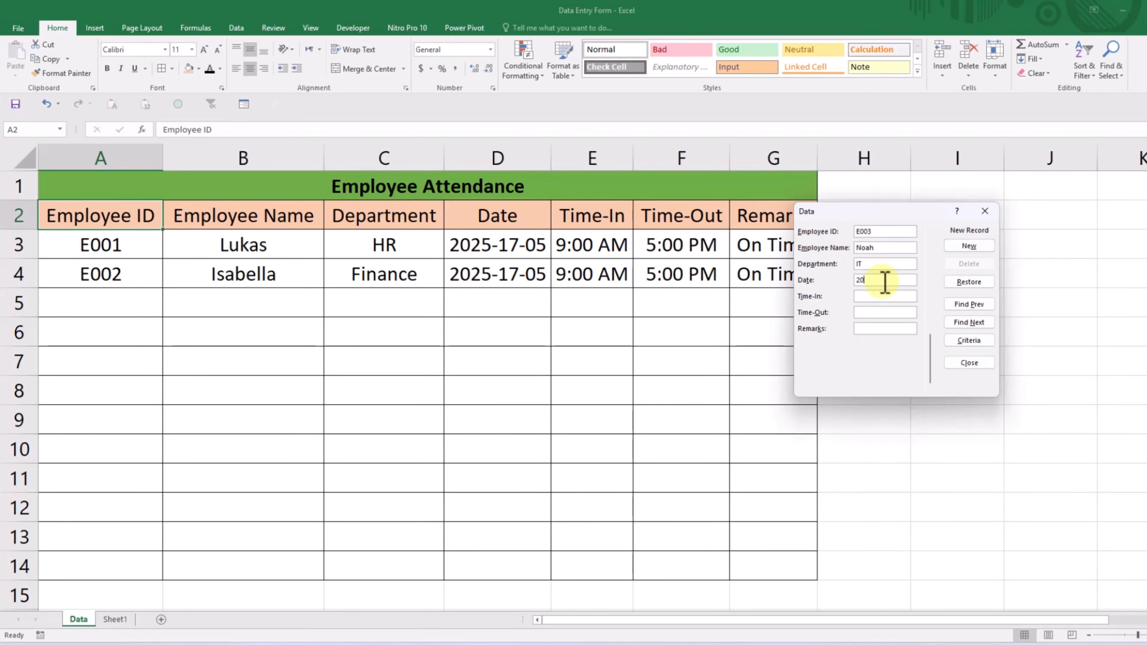
{"action": "type", "text": "25-17-05"}
- Complete the third record with Time-In 09:00 AM, Time-Out 05:00 PM and Remarks On Time, and add it to the table
{"action": "key", "text": "Tab"}
{"action": "type", "text": "09:00 AM"}
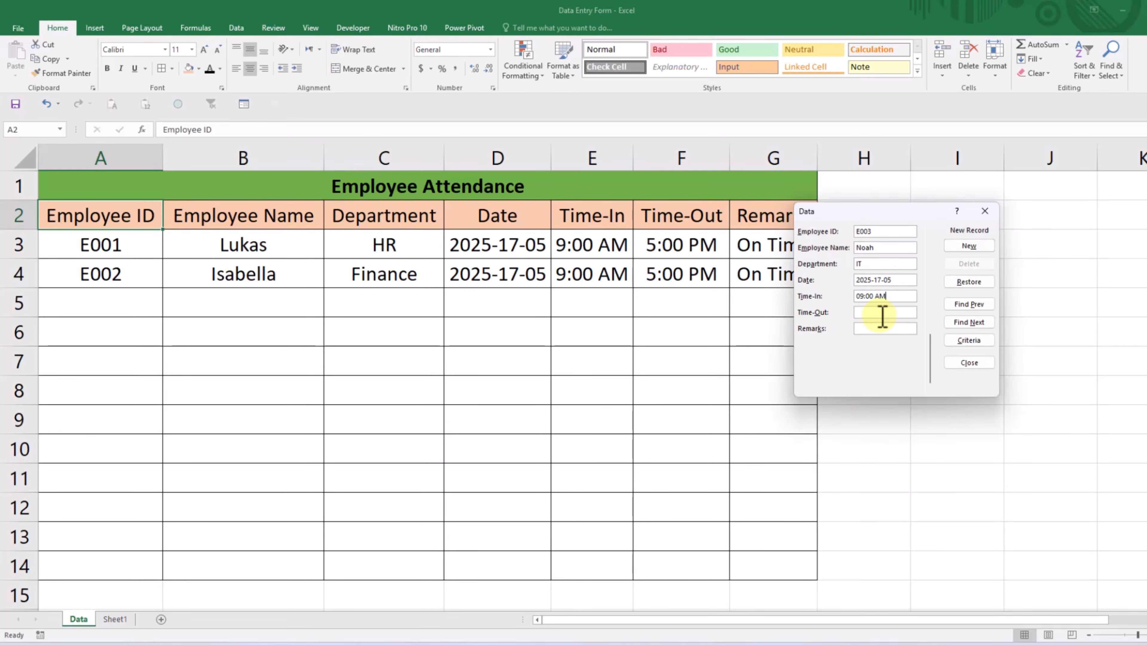
{"action": "key", "text": "Tab"}
{"action": "type", "text": "05:00 PM"}
{"action": "key", "text": "Tab"}
{"action": "type", "text": "On Time"}
{"action": "key", "text": "Return"}
- Fill in the fourth record with the employee's ID and name, department Admin and date 2025-17-05
{"action": "type", "text": "E004"}
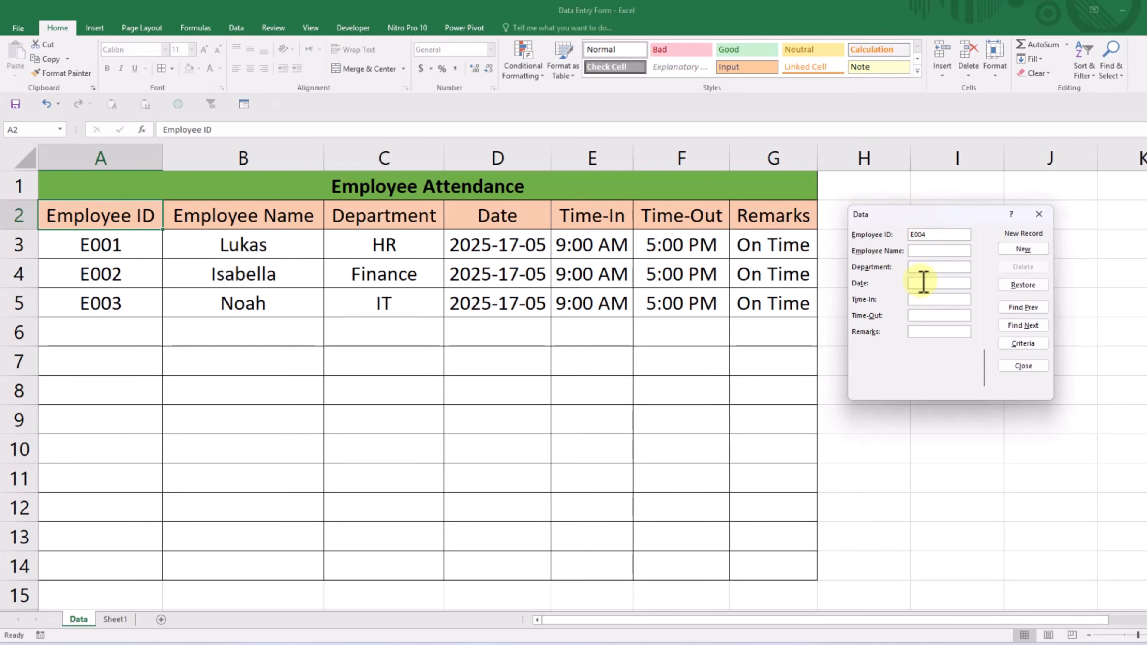
{"action": "key", "text": "Tab"}
{"action": "type", "text": "Emma"}
{"action": "key", "text": "Tab"}
{"action": "type", "text": "Admin"}
{"action": "key", "text": "Tab"}
{"action": "type", "text": "2025-17-05"}
- Complete the fourth record with Time-In 09:00 AM, Time-Out 05:00 PM and Remarks On Time, and add it to the table
{"action": "key", "text": "Tab"}
{"action": "type", "text": "09:00 AM"}
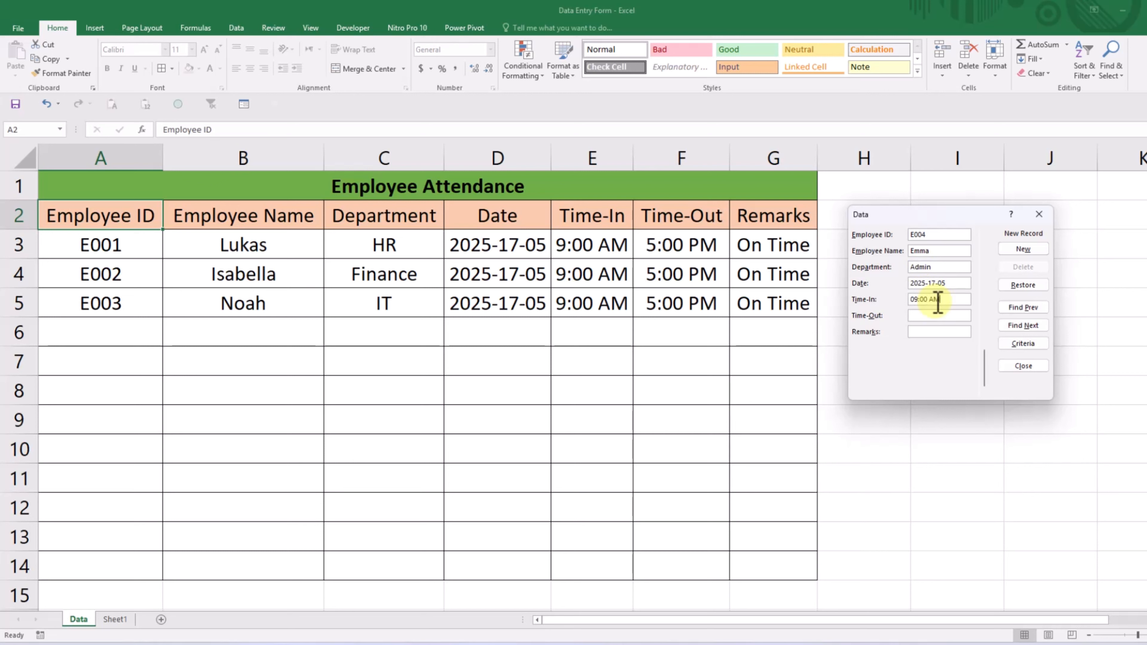
{"action": "key", "text": "Tab"}
{"action": "type", "text": "05:00 PM"}
{"action": "key", "text": "Tab"}
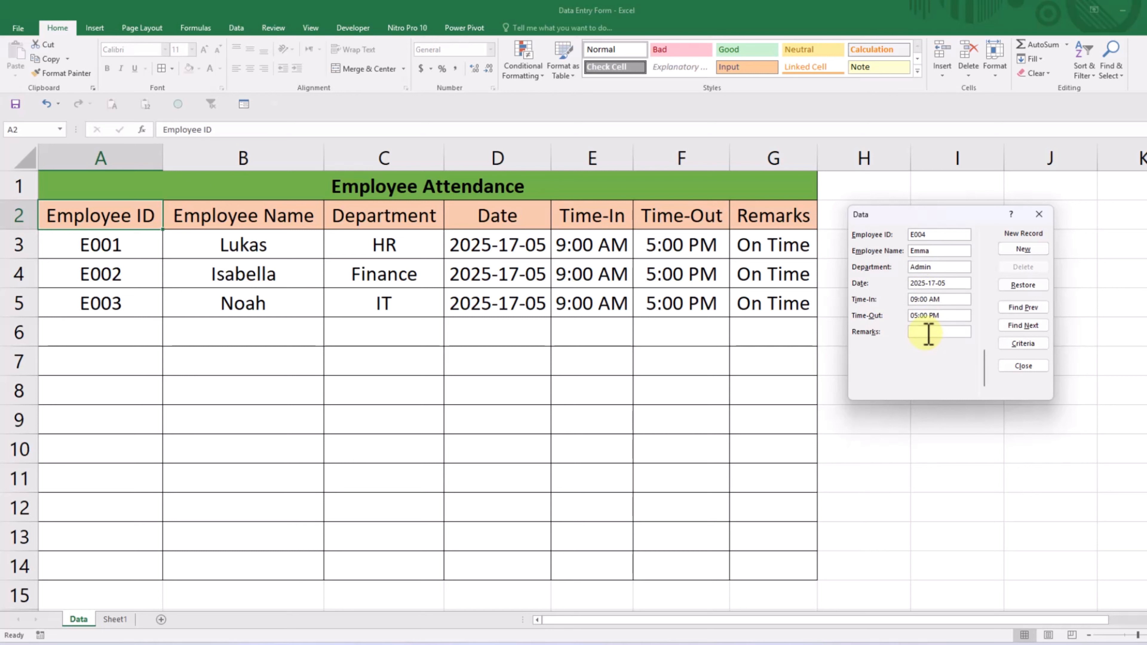
{"action": "type", "text": "On Time"}
{"action": "left_click", "coordinate": [1034, 250]}
- Add a fifth record containing only the employee's ID and name
{"action": "type", "text": "E0"}
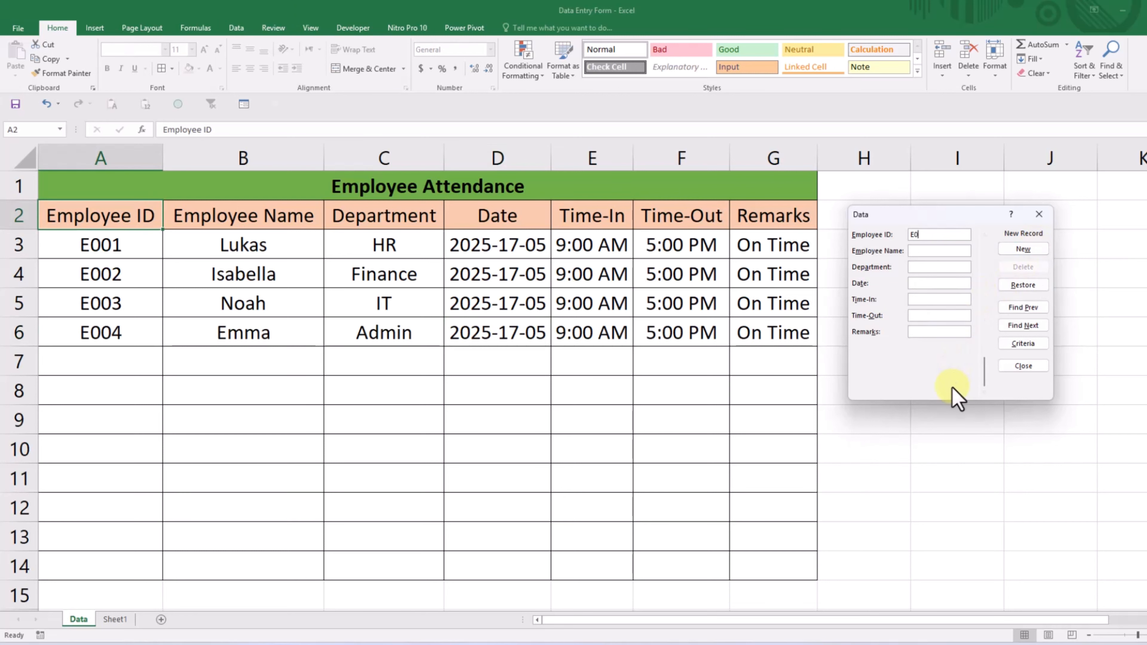
{"action": "type", "text": "05Leon"}
{"action": "key", "text": "Return"}
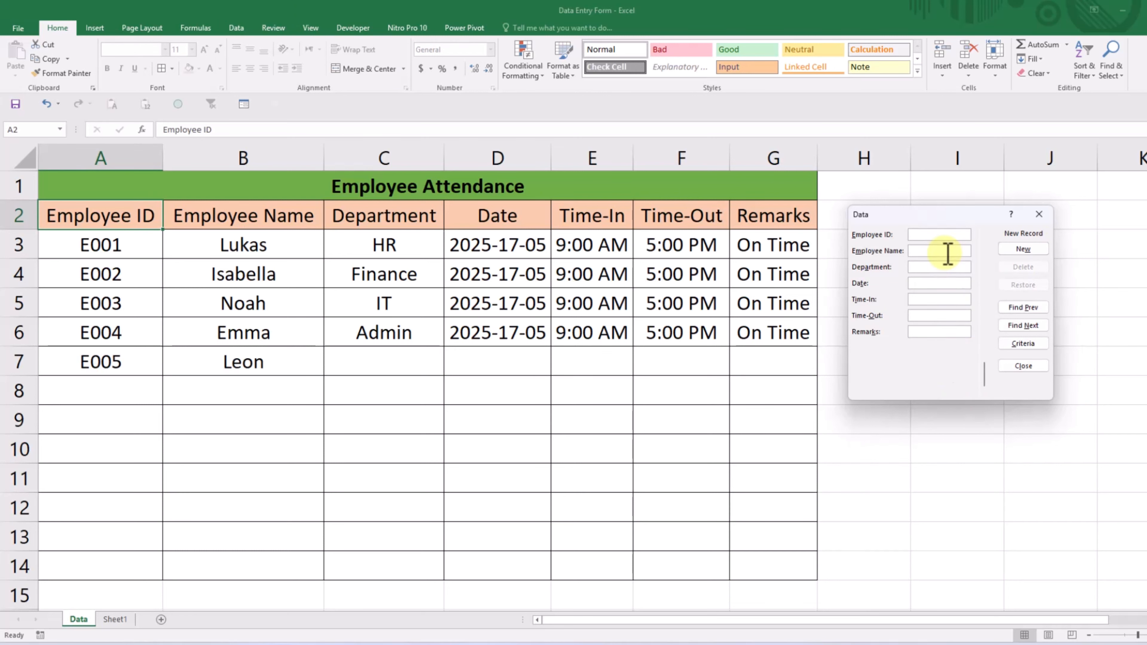
- Go back to the fifth record and set its department to IT and its date to 2025-17-05
{"action": "left_click", "coordinate": [1029, 309]}
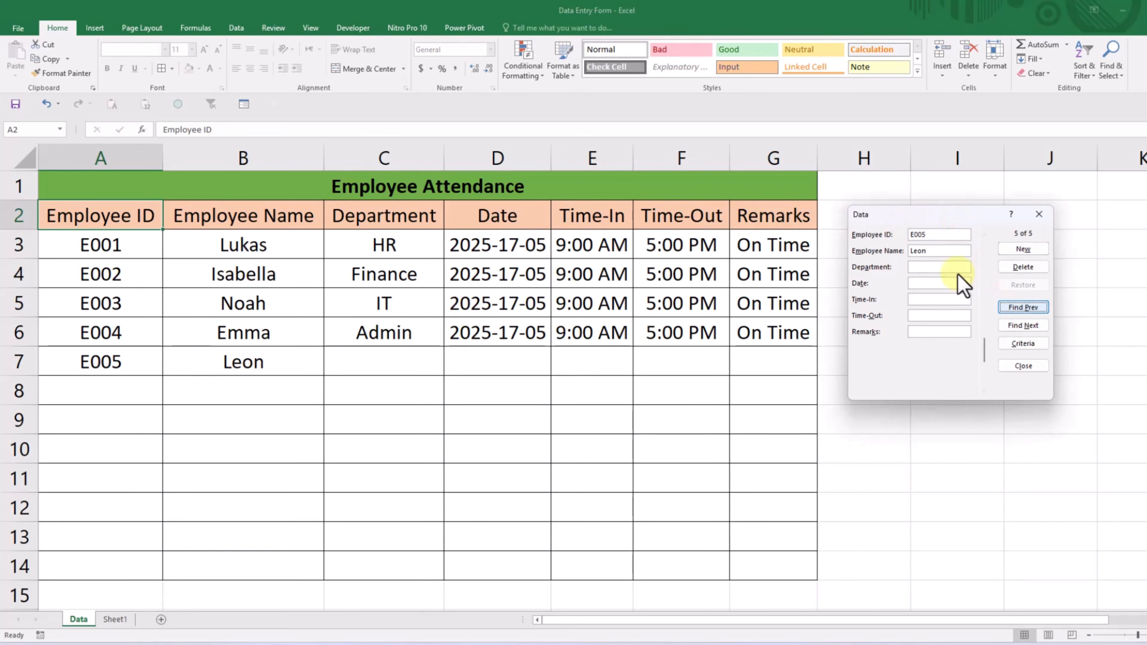
{"action": "left_click", "coordinate": [941, 269]}
{"action": "type", "text": "IT"}
{"action": "left_click", "coordinate": [939, 283]}
{"action": "type", "text": "2025-17-05"}
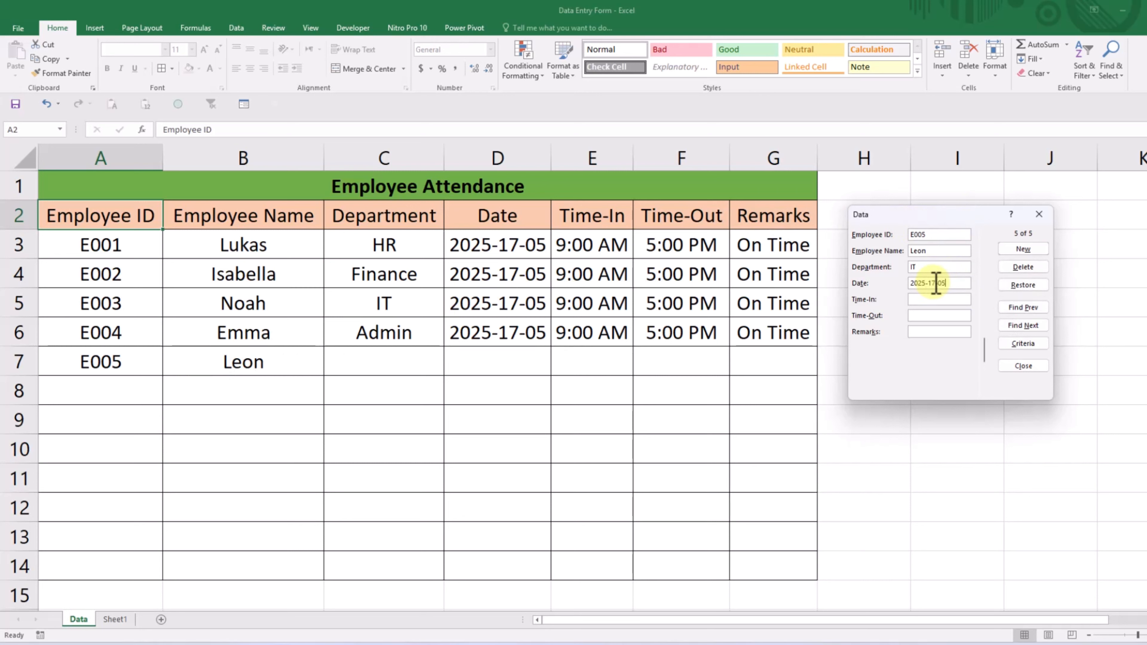
- Complete the fifth record with Time-In 10:00 AM, Time-Out 05:00 PM and Remarks On Time, saving it by starting a new record
{"action": "left_click", "coordinate": [946, 300]}
{"action": "type", "text": "10:00 AM"}
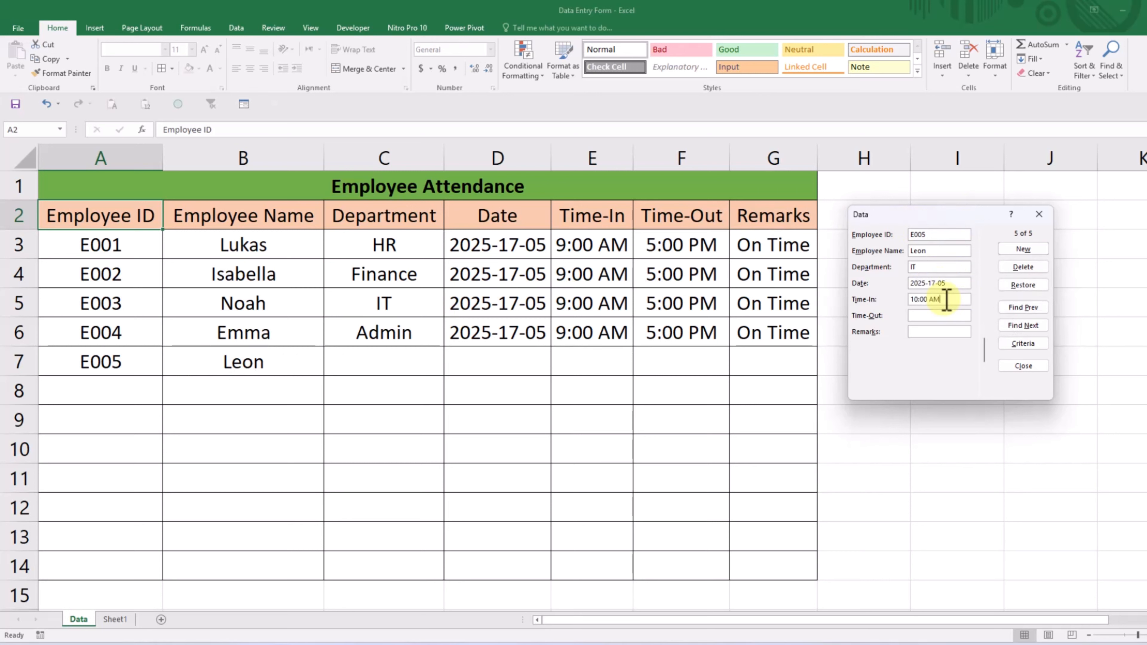
{"action": "left_click", "coordinate": [934, 311]}
{"action": "type", "text": "05:00 PM"}
{"action": "left_click", "coordinate": [930, 332]}
{"action": "type", "text": "On Time"}
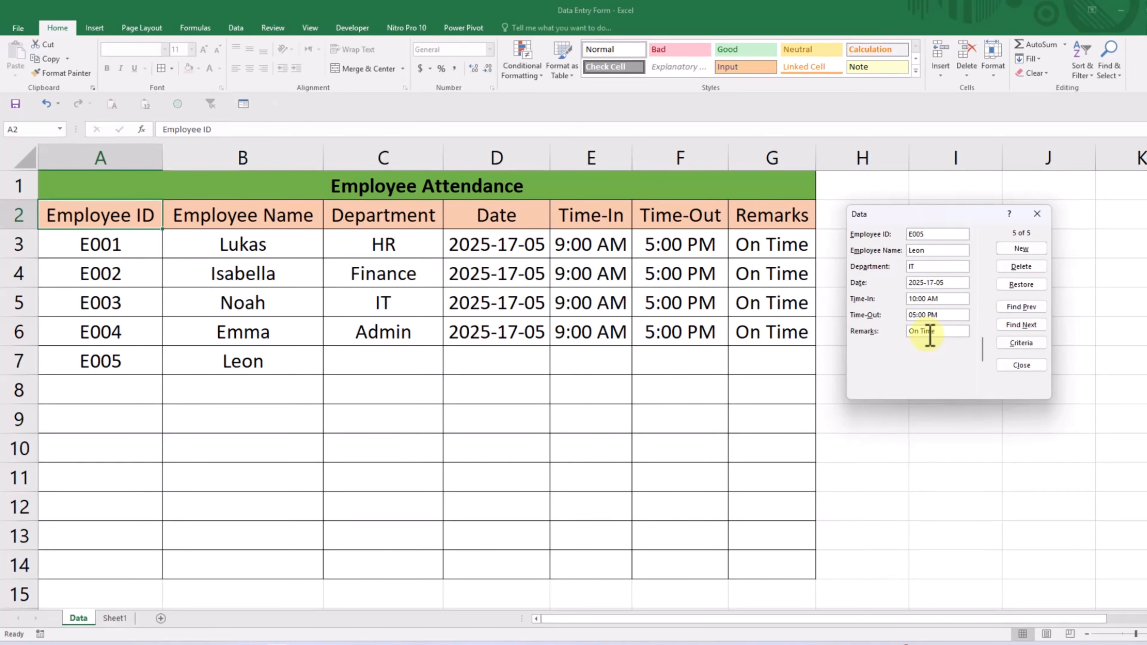
{"action": "left_click", "coordinate": [1012, 253]}
- Fill in the sixth record with the employee's ID and name, department HR and date 2025-17-05
{"action": "type", "text": "E"}
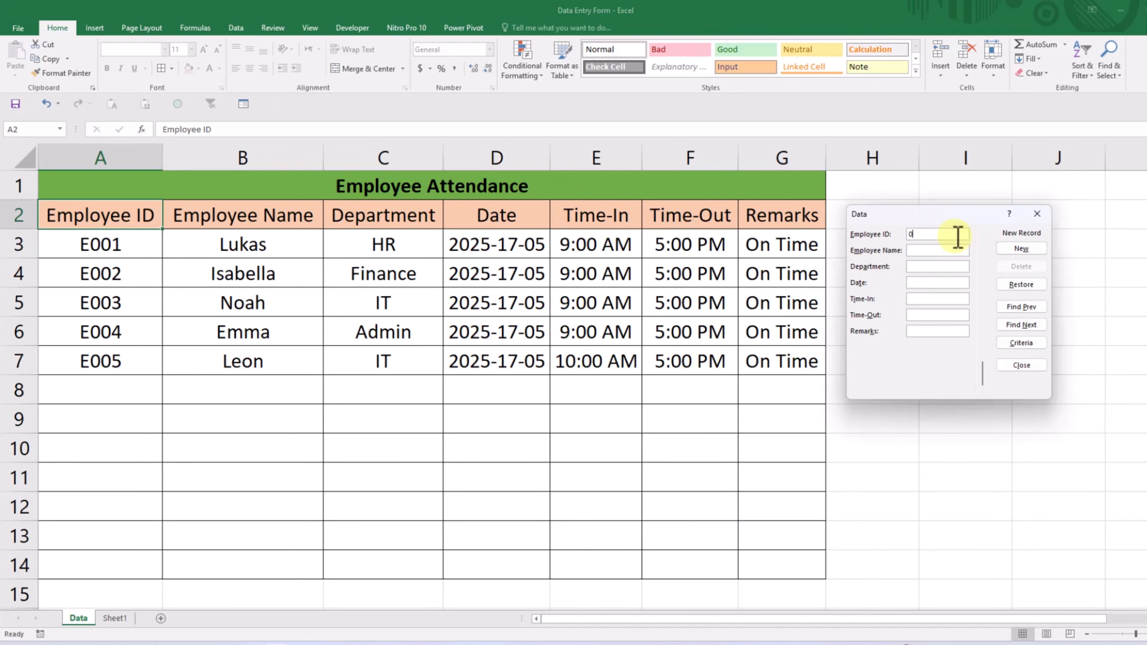
{"action": "type", "text": "006"}
{"action": "left_click", "coordinate": [942, 251]}
{"action": "type", "text": "Anna"}
{"action": "left_click", "coordinate": [942, 267]}
{"action": "type", "text": "HR"}
{"action": "left_click", "coordinate": [921, 285]}
{"action": "type", "text": "2025-17-05"}
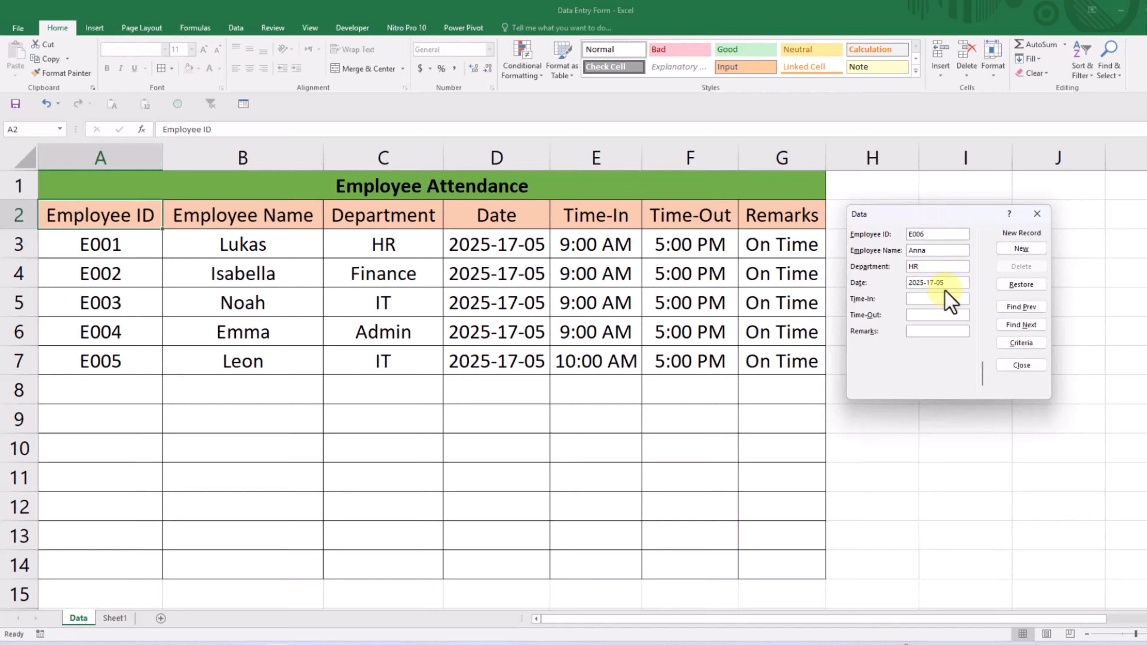
- Complete the sixth record with Time-In 09:00 AM, Time-Out 05:00 PM and Remarks On-Time, and add it to the table
{"action": "left_click", "coordinate": [939, 300]}
{"action": "type", "text": "09:00 AM"}
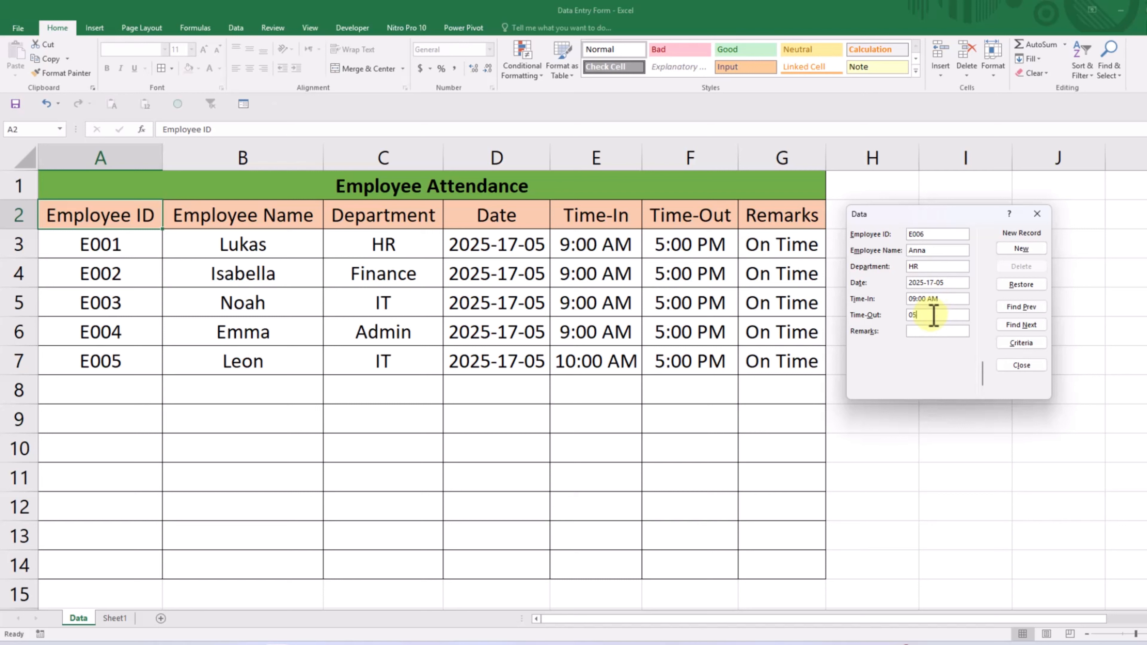
{"action": "left_click", "coordinate": [933, 315]}
{"action": "type", "text": "05:00 PM"}
{"action": "left_click", "coordinate": [926, 331]}
{"action": "type", "text": "On-ti"}
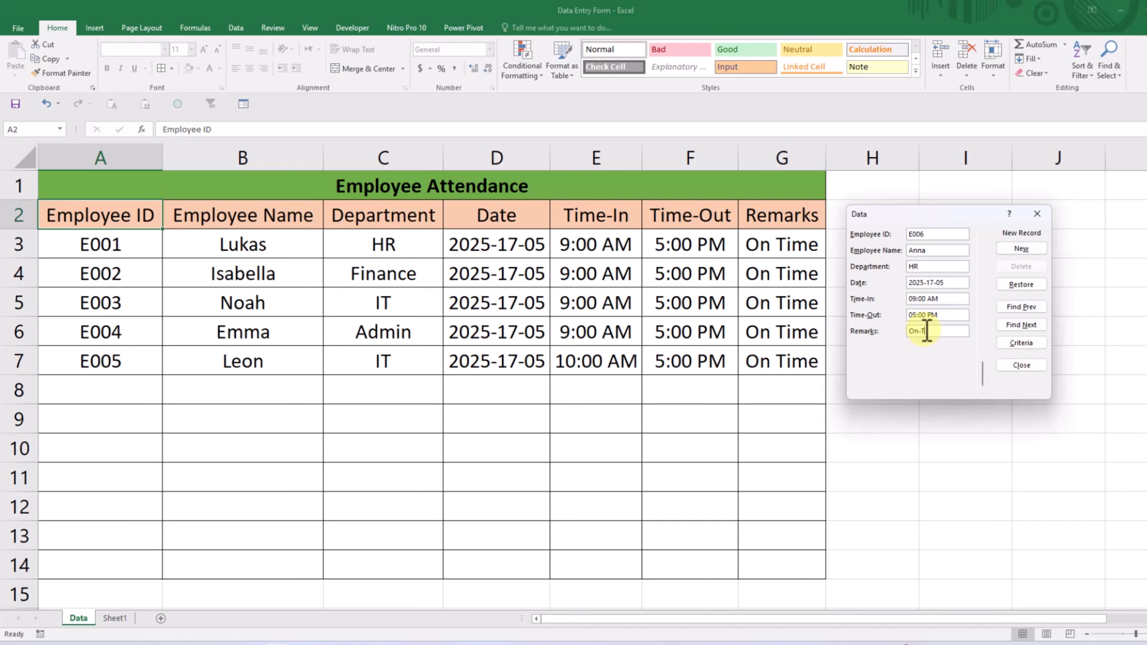
{"action": "type", "text": "ime"}
{"action": "left_click", "coordinate": [1015, 249]}
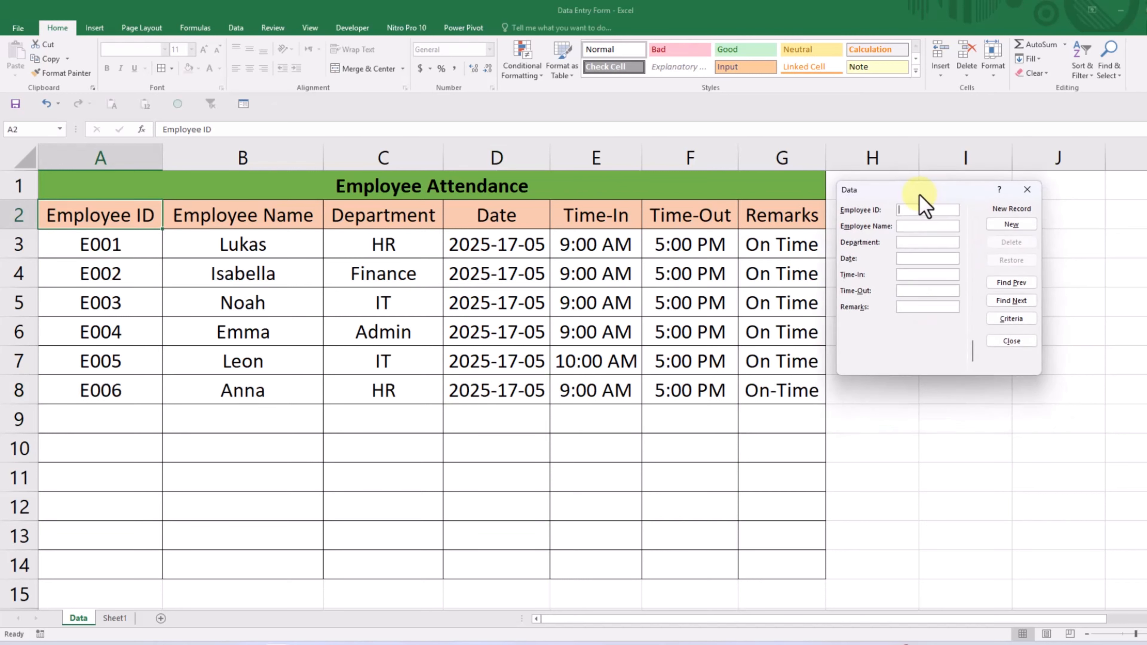